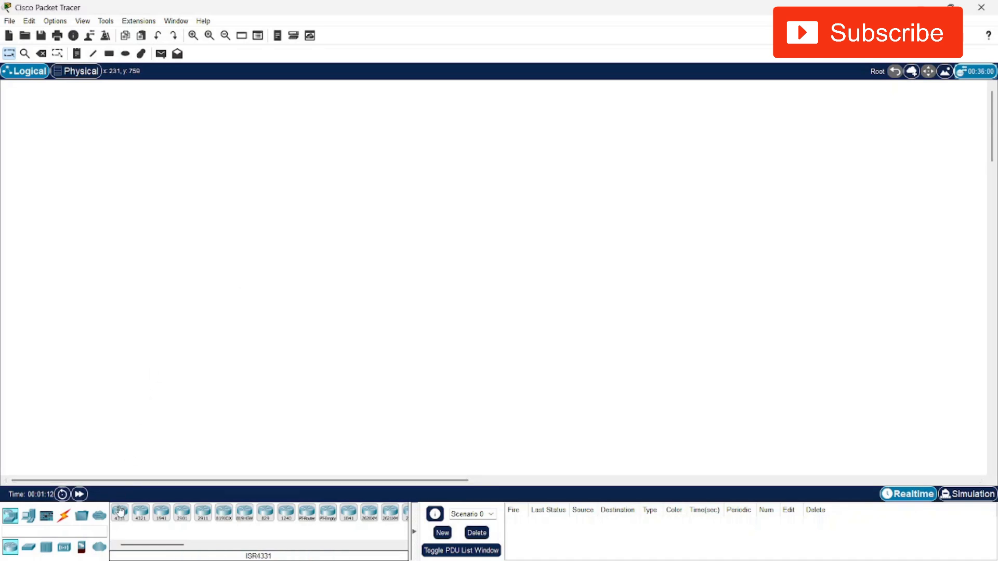
- Place two 2960 switches side by side in the upper middle of the empty workspace
left_click(29, 516)
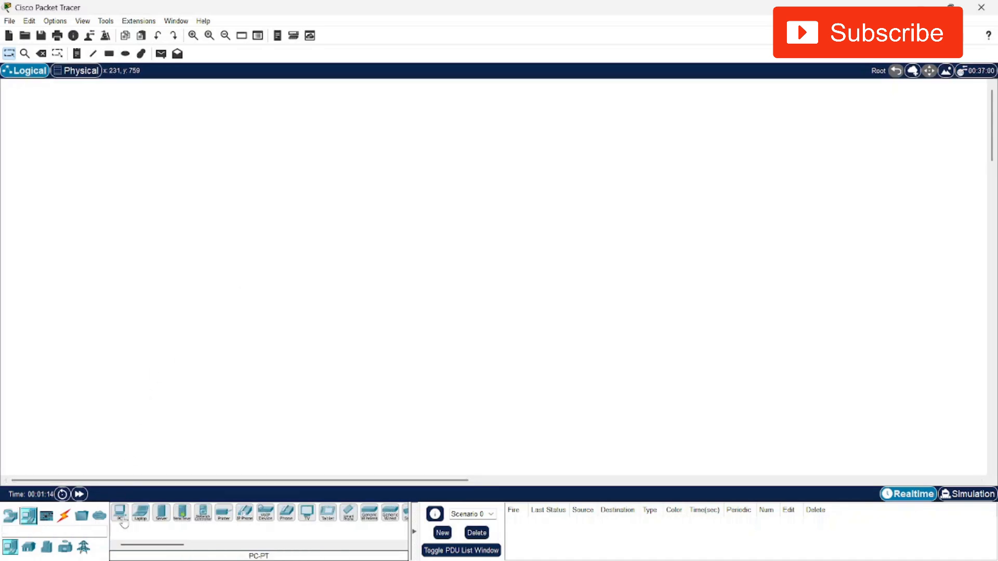
left_click(11, 516)
left_click(28, 547)
left_click(121, 515)
left_click(375, 247)
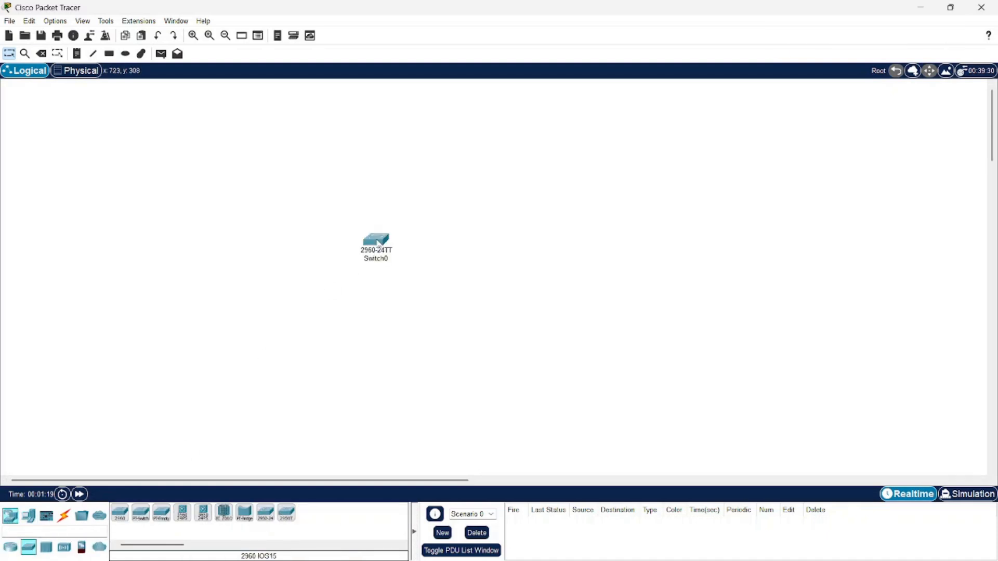
left_click(119, 515)
left_click(567, 239)
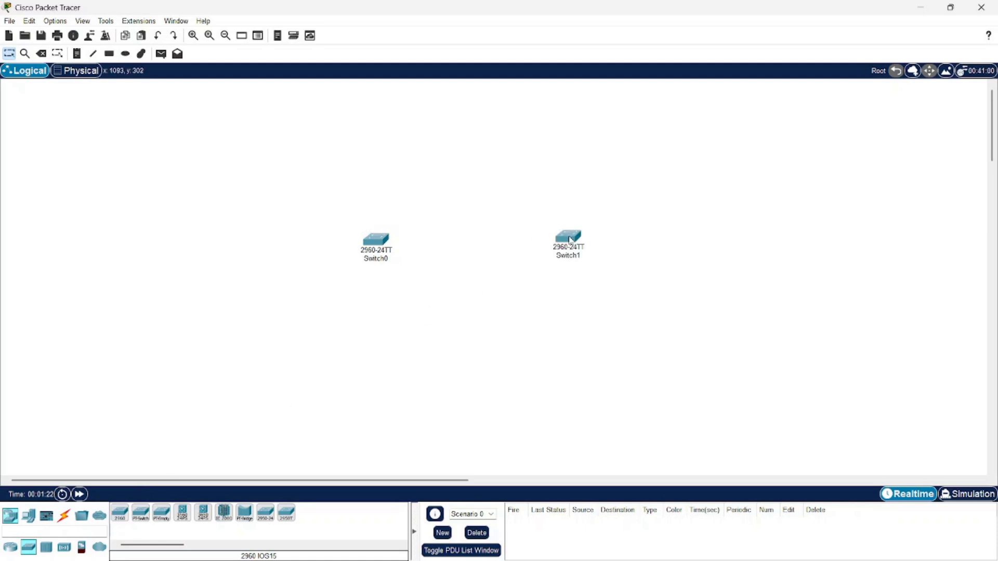
- Place four PCs around Switch0, two below it and two above it, with PC2 raised roughly level with PC3
left_click(29, 515)
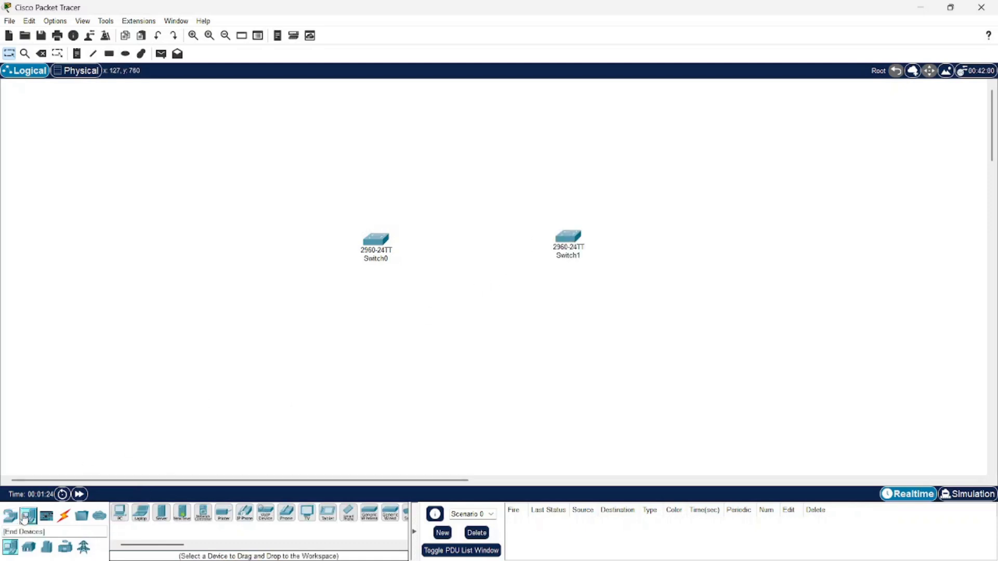
left_click(121, 514)
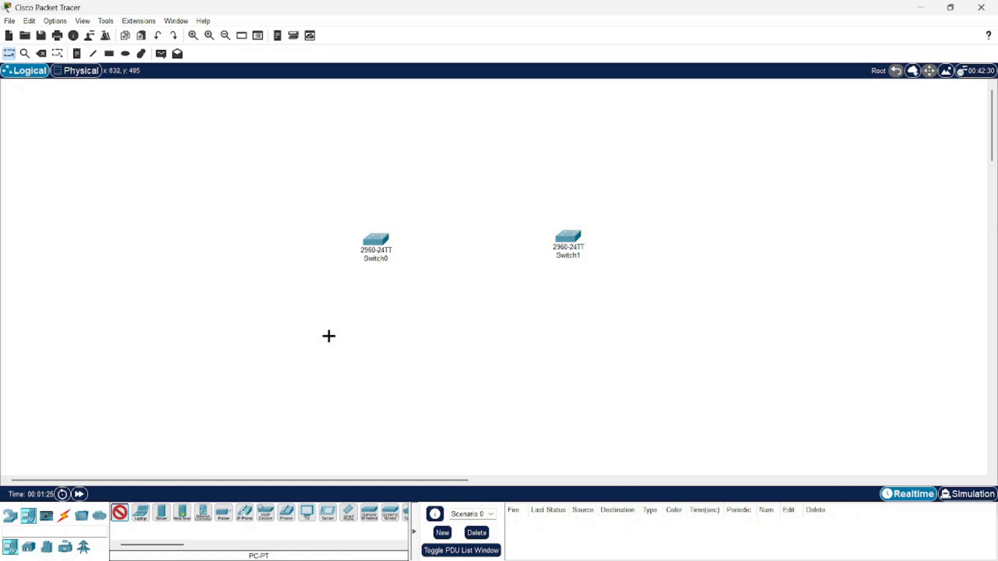
left_click(371, 325)
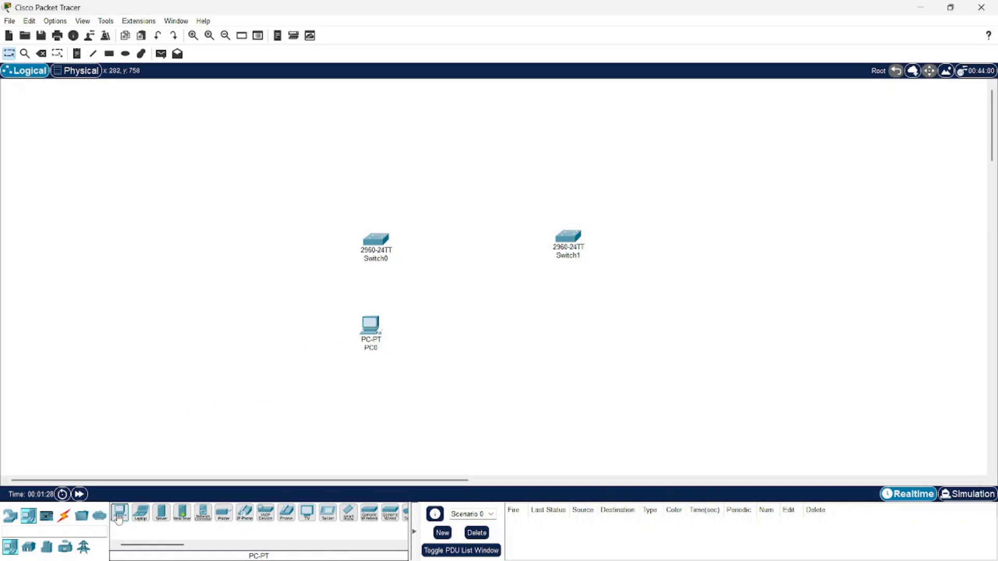
left_click(301, 331)
left_click(120, 516)
left_click(299, 207)
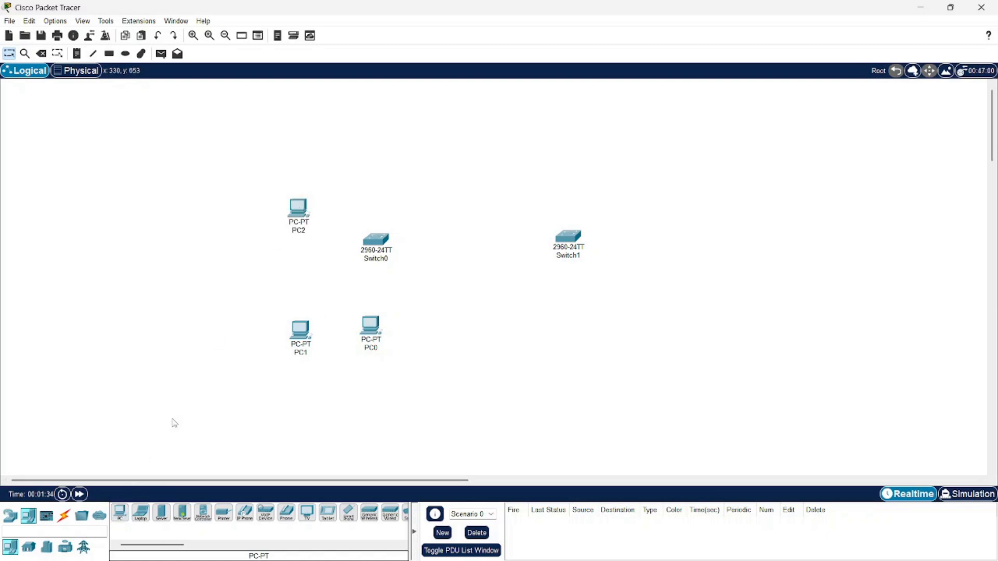
left_click(120, 515)
left_click(382, 168)
left_click_drag(296, 217, 295, 168)
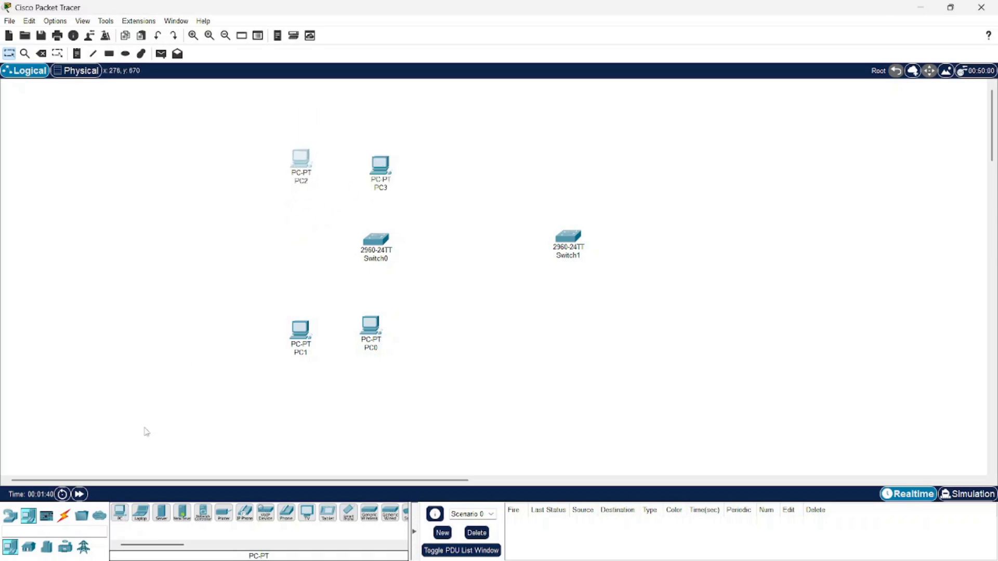
- Place four more PCs around Switch1, with PC4 and PC5 below it and PC6 and PC7 above it
left_click(119, 513)
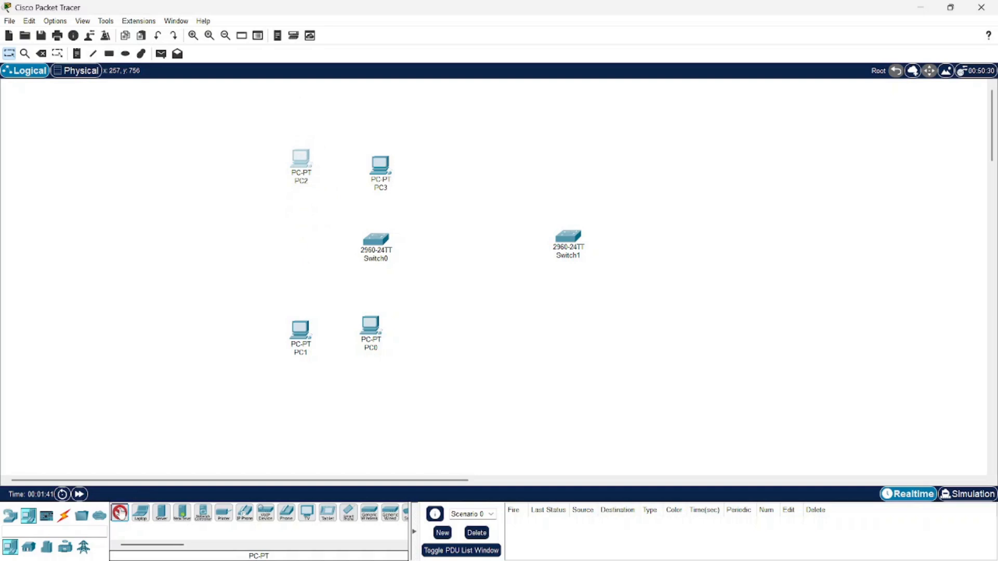
left_click(566, 313)
left_click(118, 514)
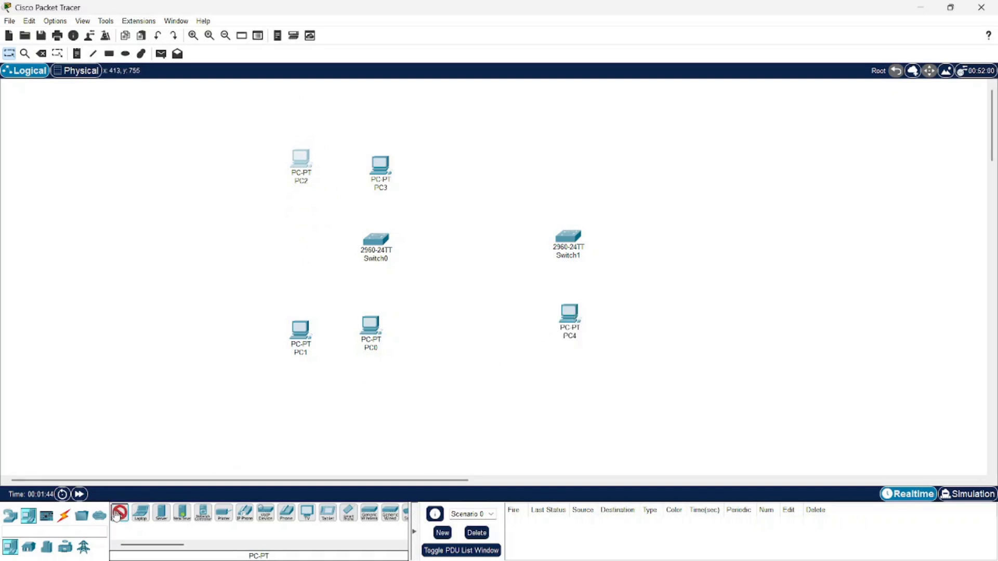
left_click(669, 317)
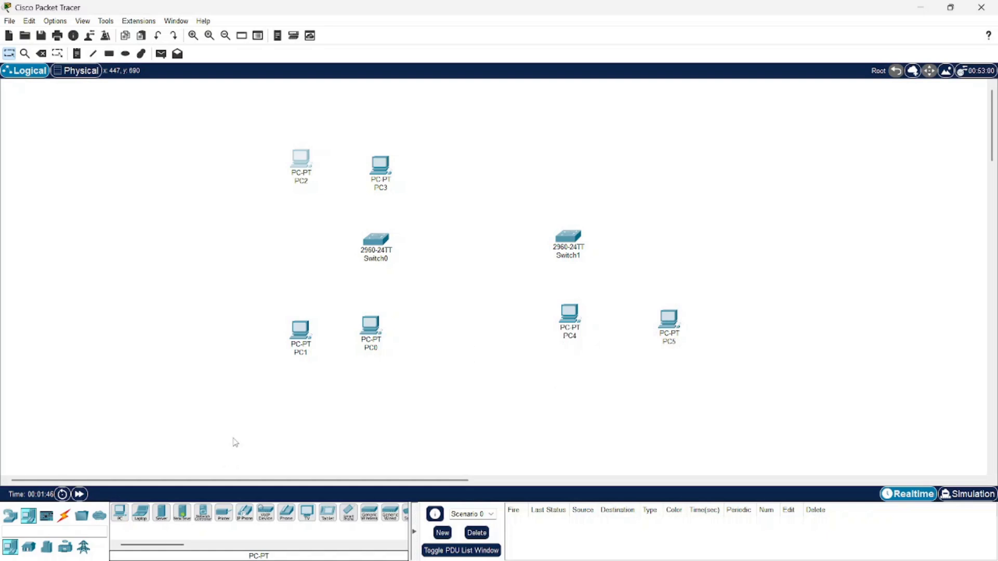
left_click(120, 513)
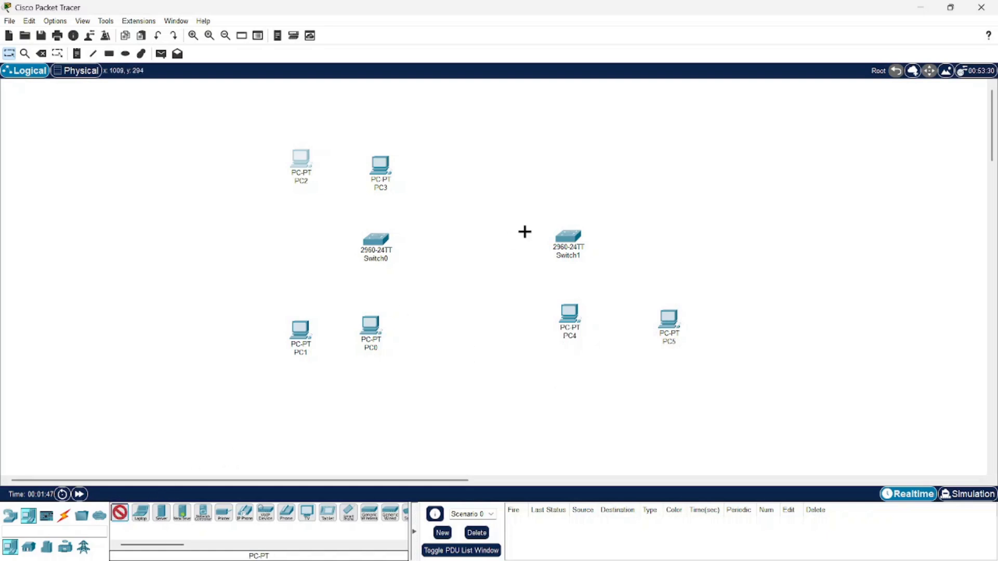
left_click(566, 182)
left_click(123, 513)
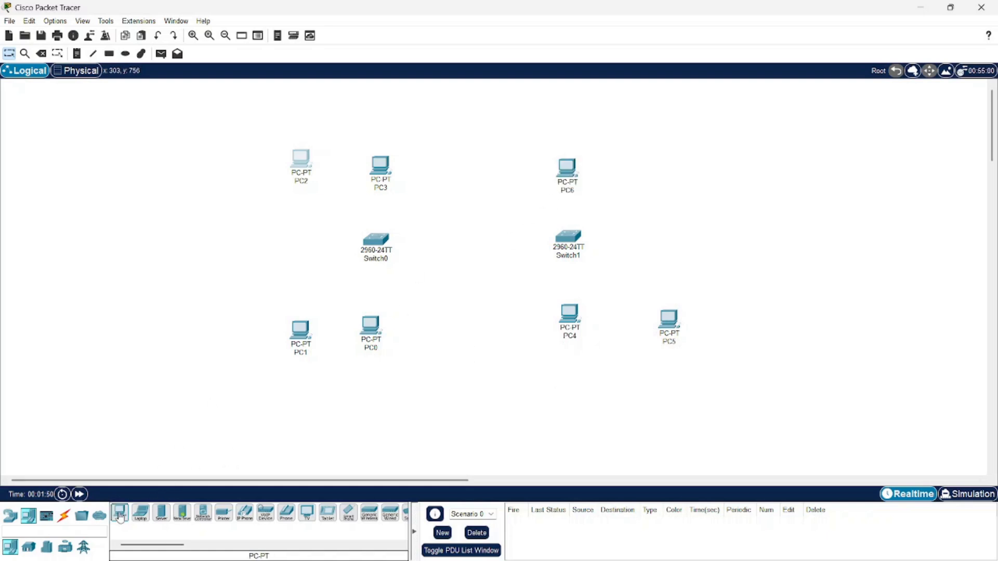
left_click(672, 171)
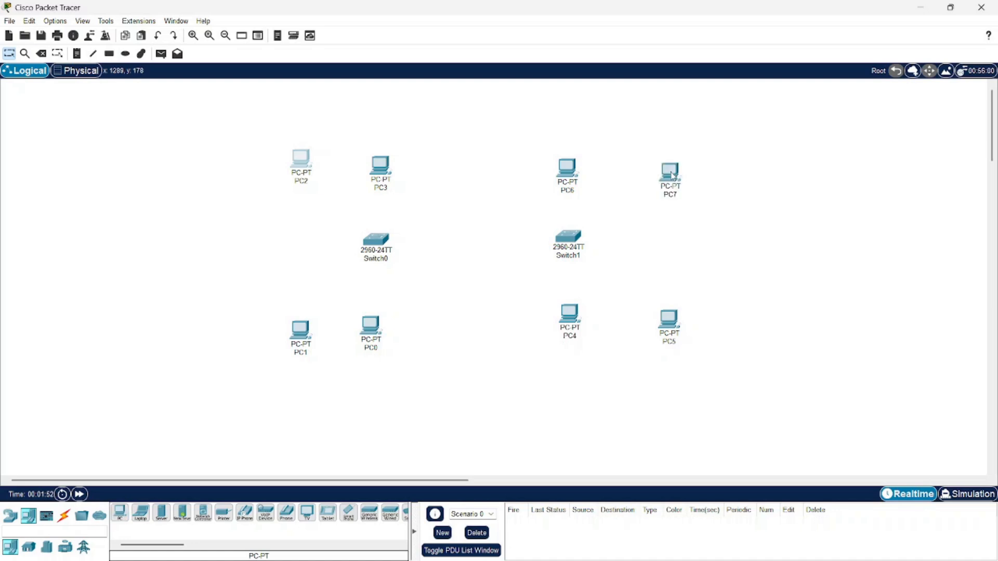
- Link Switch0 to Switch1 with a Copper Straight-Through cable, using FastEthernet0/1 on both switches
left_click(64, 519)
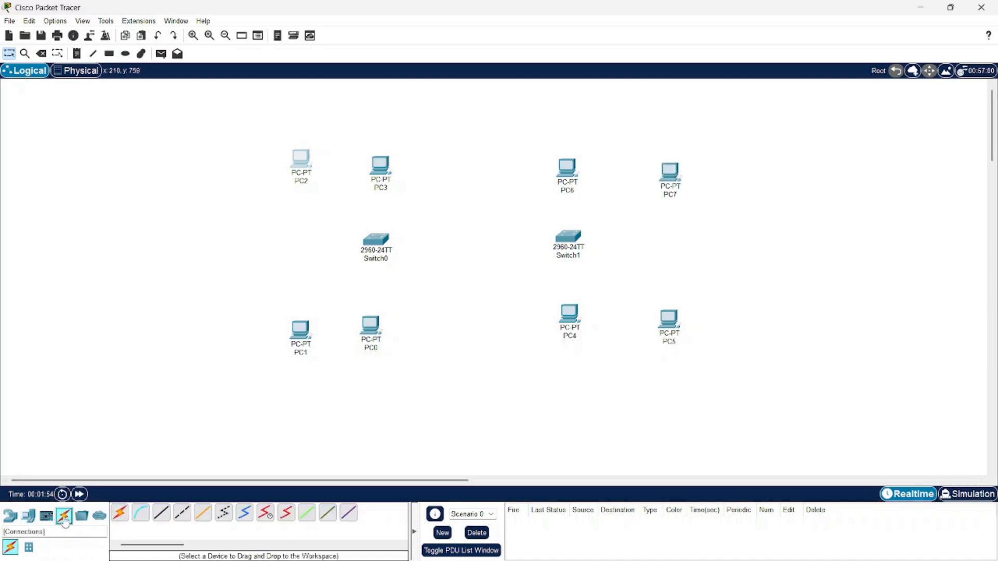
left_click(161, 513)
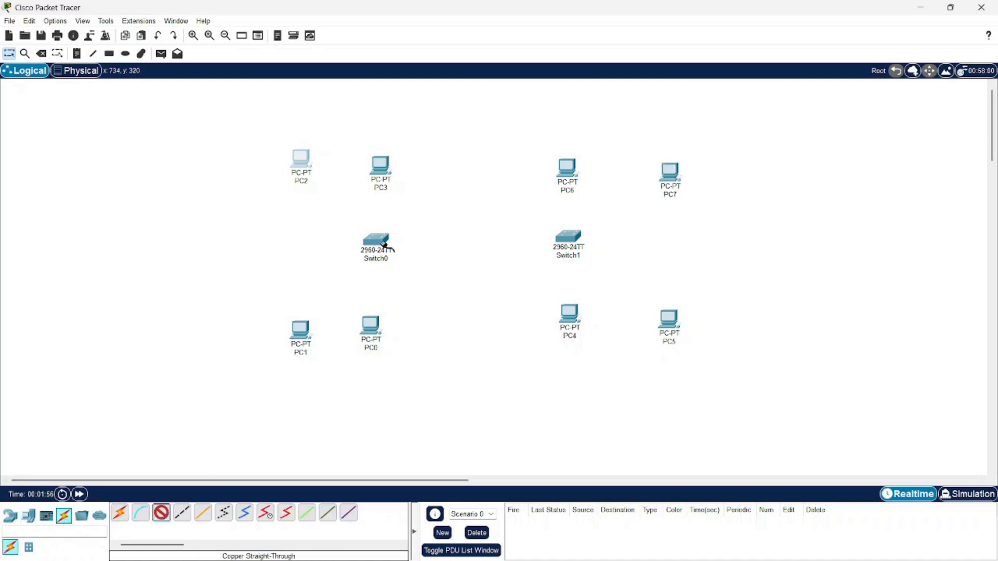
left_click(377, 239)
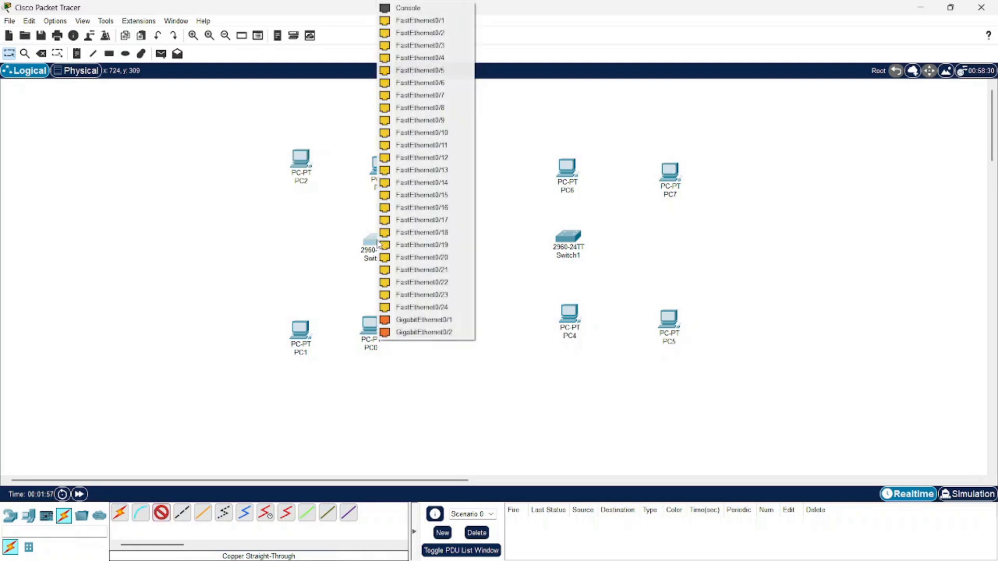
left_click(432, 21)
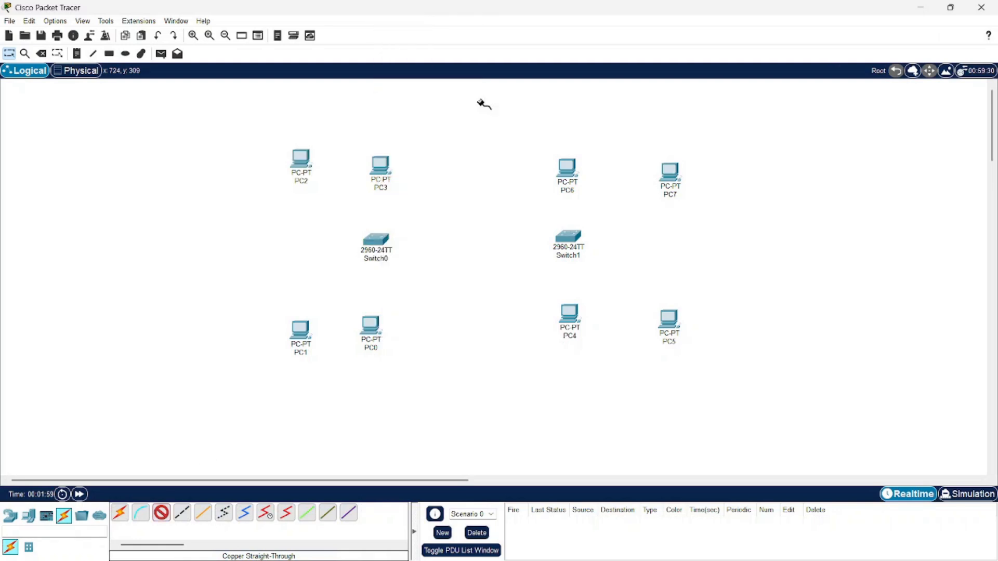
left_click(571, 237)
left_click(606, 20)
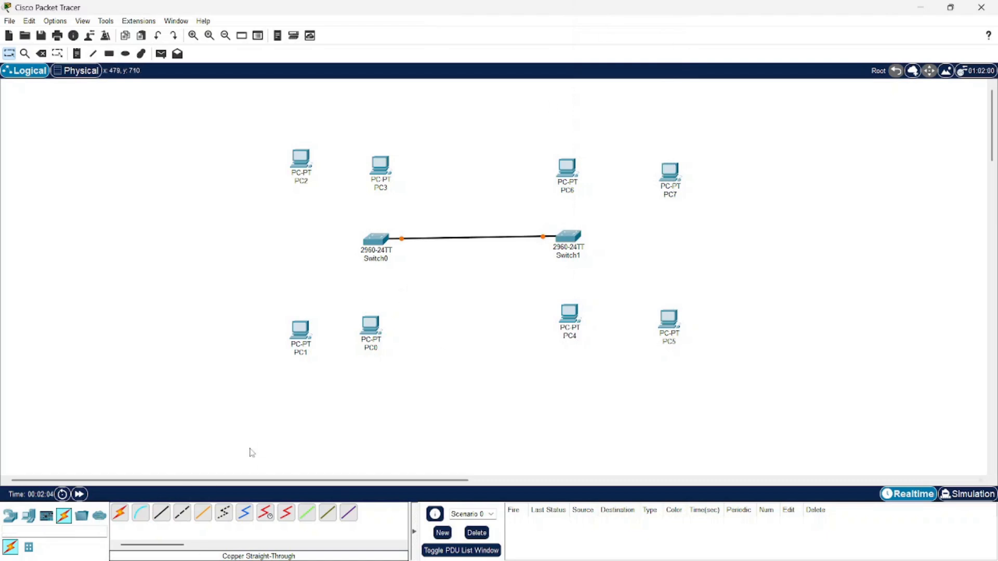
- Delete the straight-through cable between Switch0 and Switch1 and return to the selection mode
left_click(41, 54)
left_click(432, 238)
left_click(8, 54)
- Connect Switch0 to Switch1 with a Copper Cross-Over cable, using FastEthernet0/1 on both switches
left_click(184, 514)
left_click(377, 243)
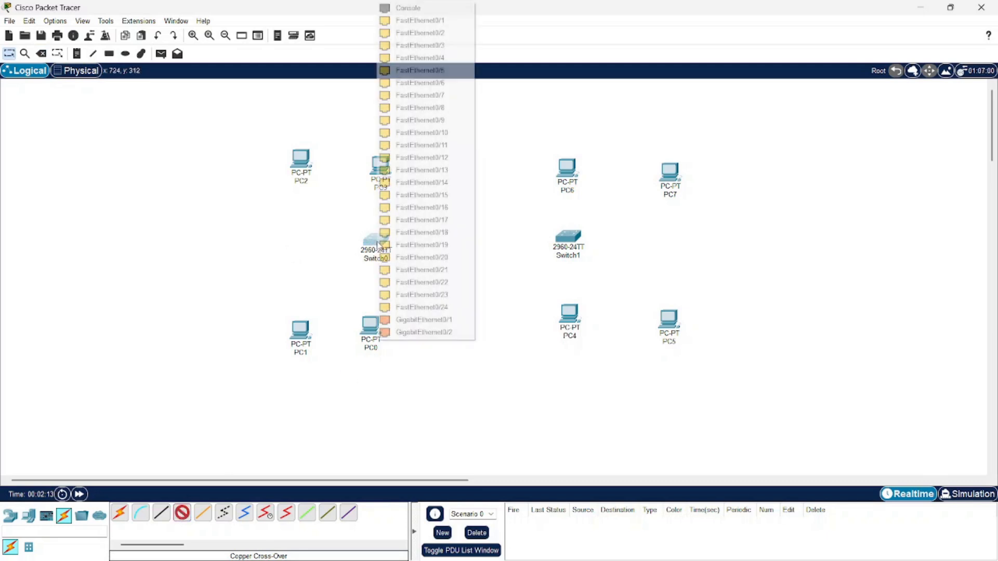
left_click(409, 20)
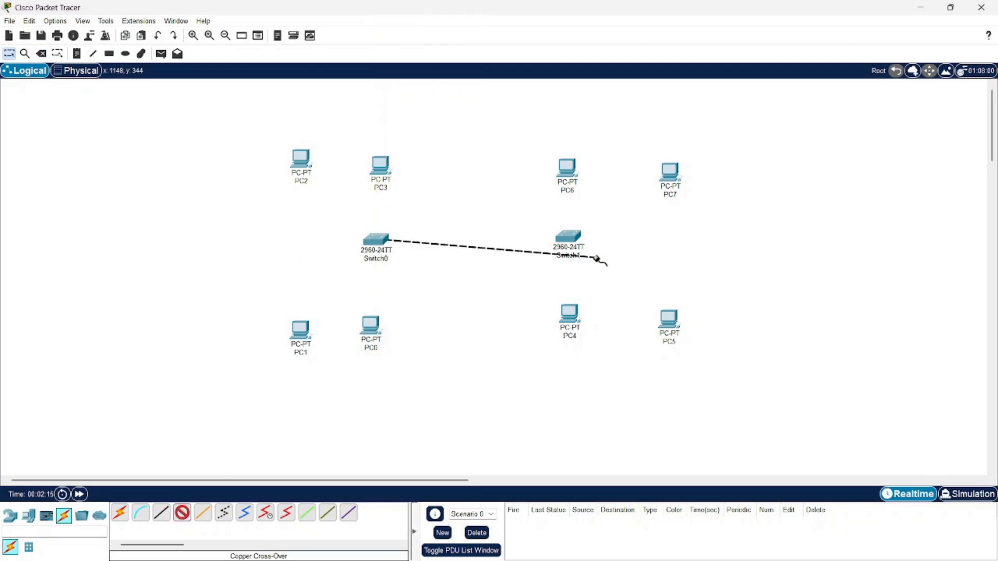
left_click(569, 235)
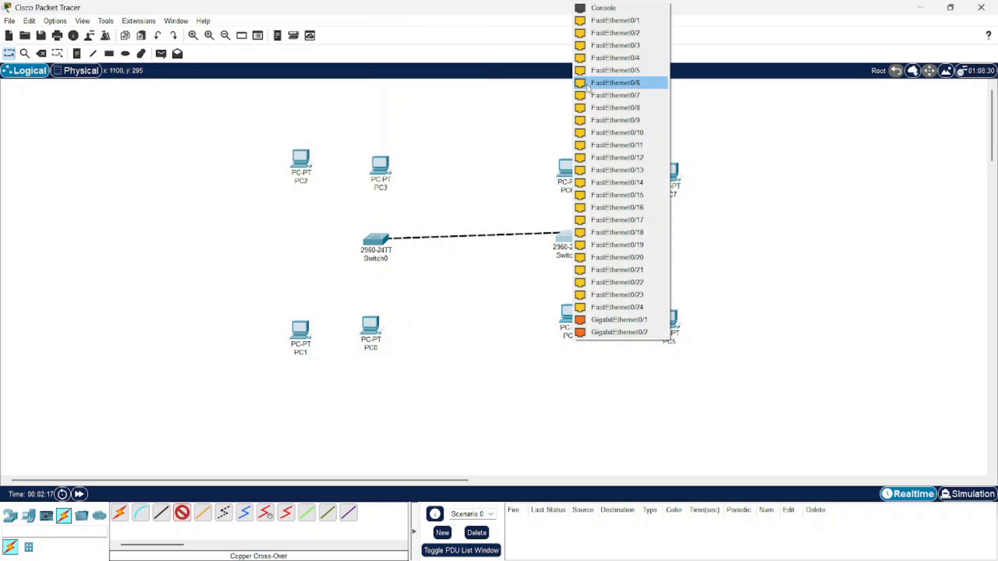
left_click(592, 21)
- Connect Switch0's FastEthernet0/2 port to PC3's FastEthernet0 port with a Copper Straight-Through cable
left_click(161, 513)
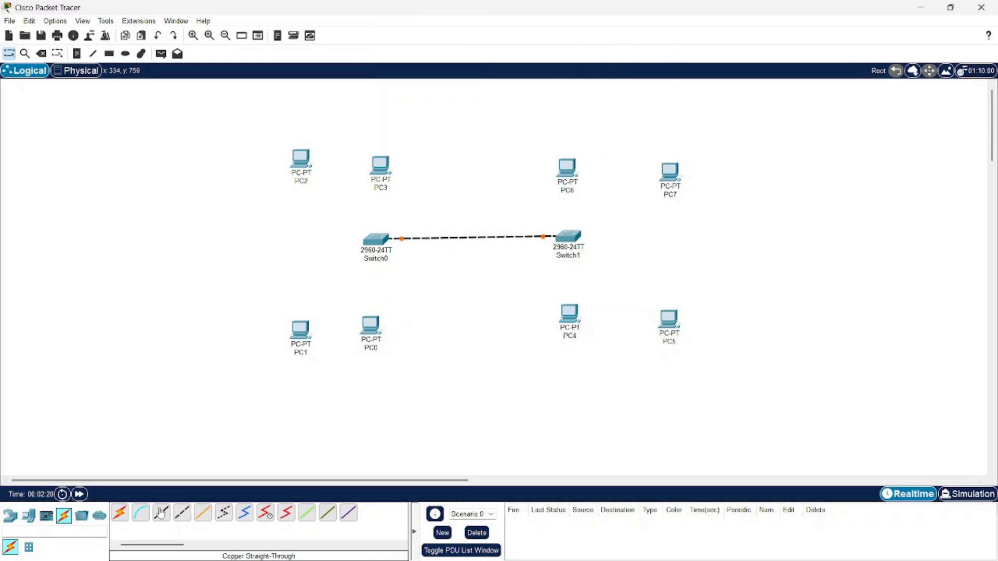
left_click(377, 251)
left_click(398, 22)
left_click(382, 164)
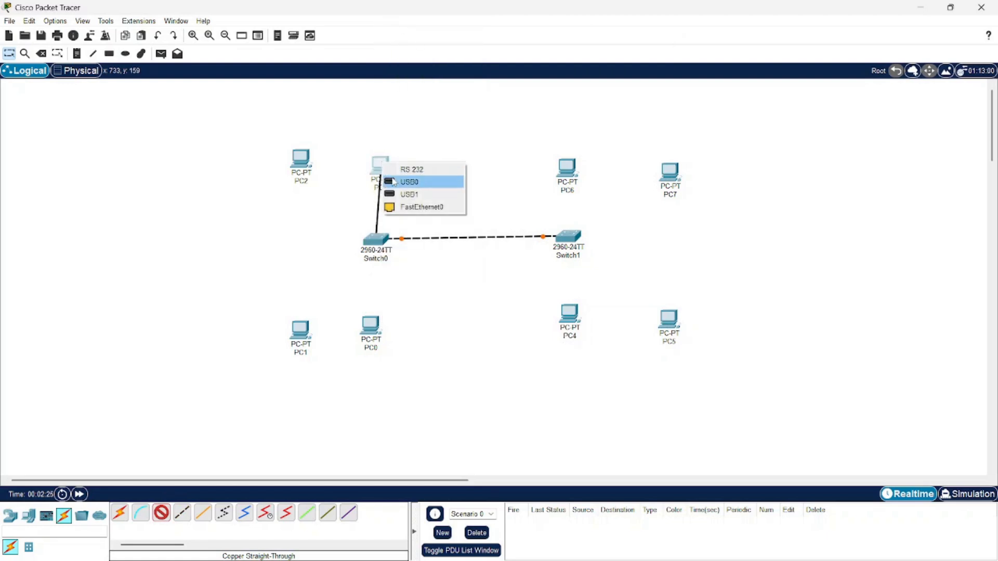
left_click(396, 207)
- Connect Switch0's FastEthernet0/3 port to PC2's FastEthernet0 port with a Copper Straight-Through cable
left_click(161, 513)
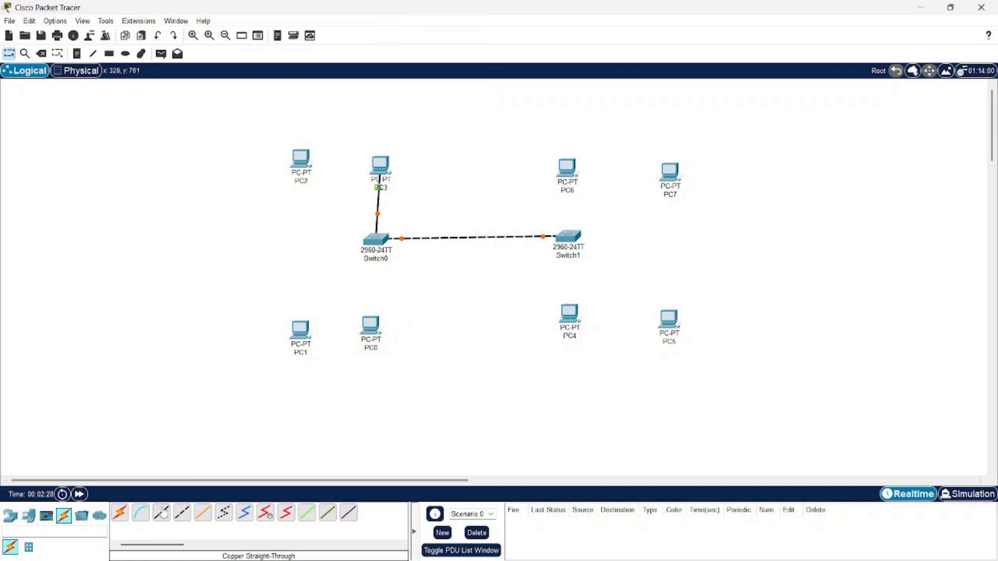
left_click(370, 242)
left_click(398, 261)
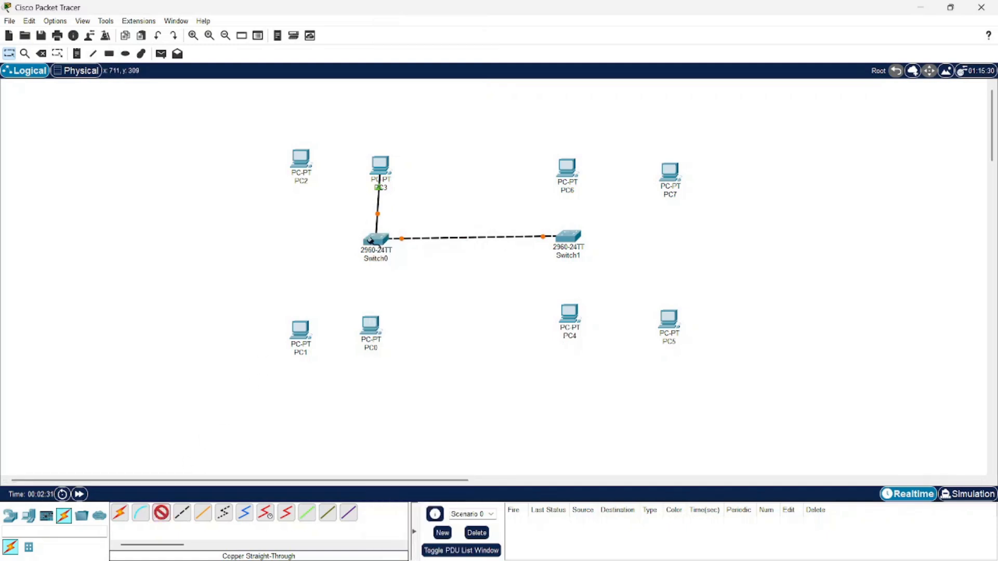
left_click(301, 160)
left_click(325, 203)
- Connect Switch0's FastEthernet0/4 port to PC1's FastEthernet0 port with a Copper Straight-Through cable
left_click(162, 513)
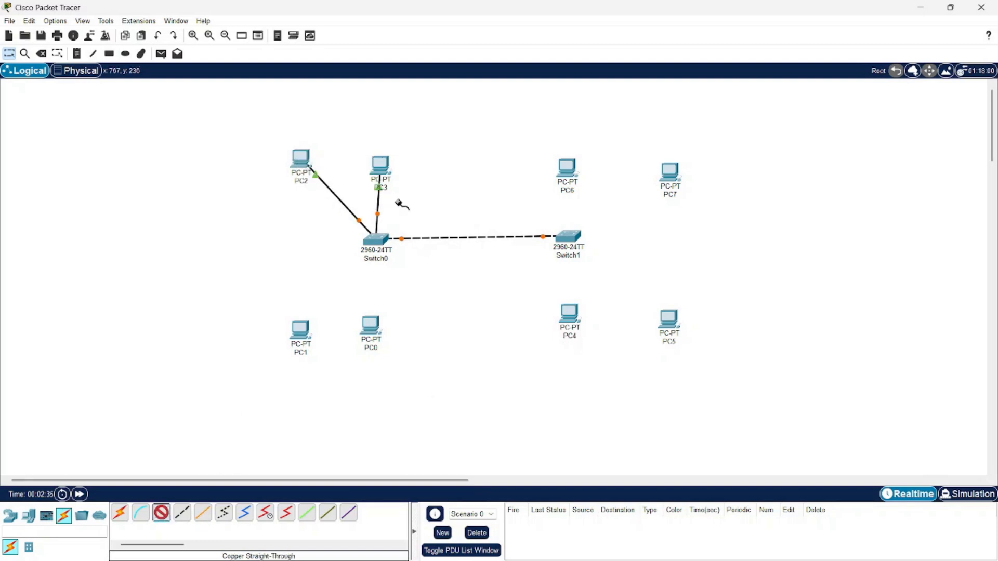
left_click(377, 239)
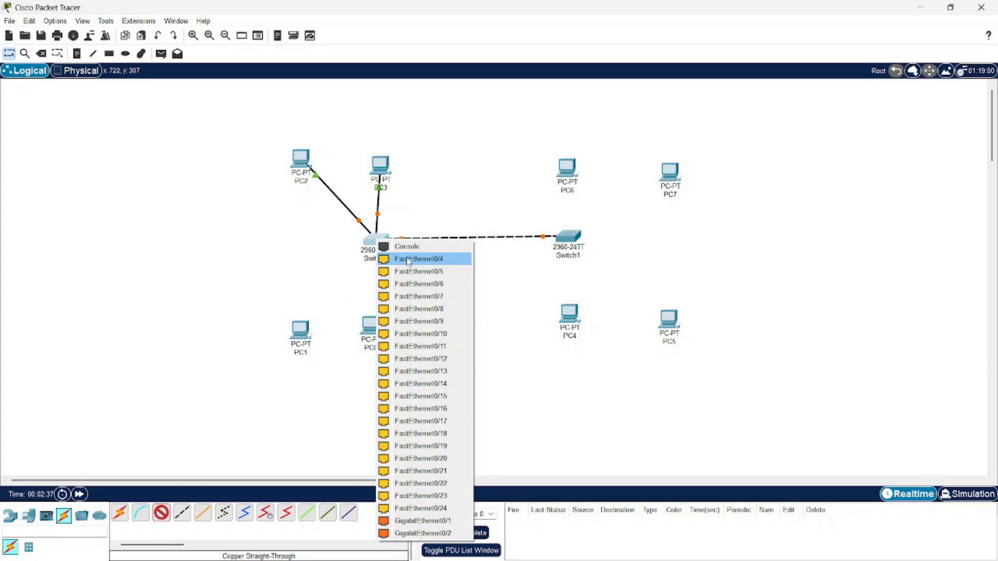
left_click(408, 259)
left_click(301, 331)
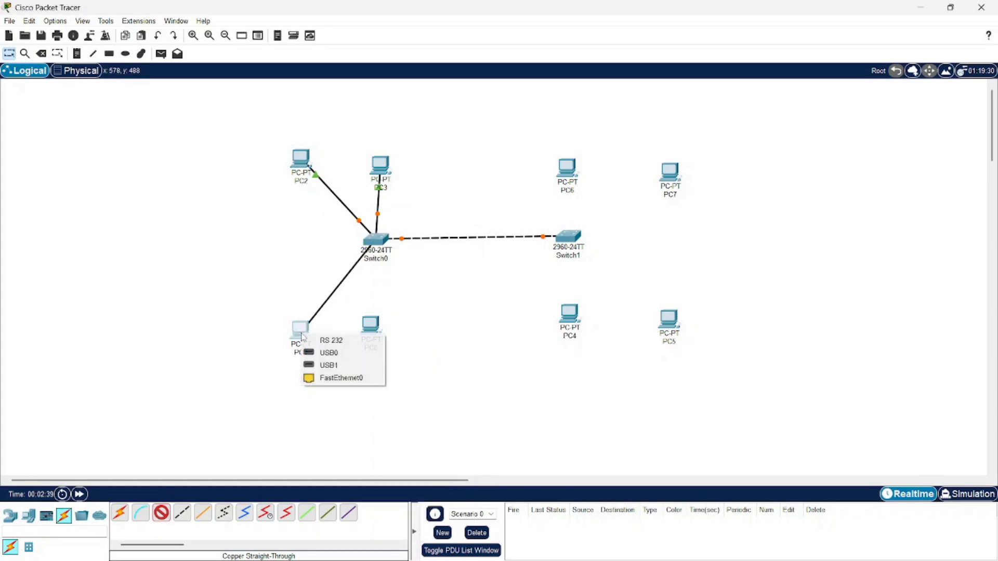
left_click(320, 378)
- Connect Switch0 to PC0 using the automatically chosen connection type
left_click(120, 513)
left_click(373, 240)
left_click(370, 325)
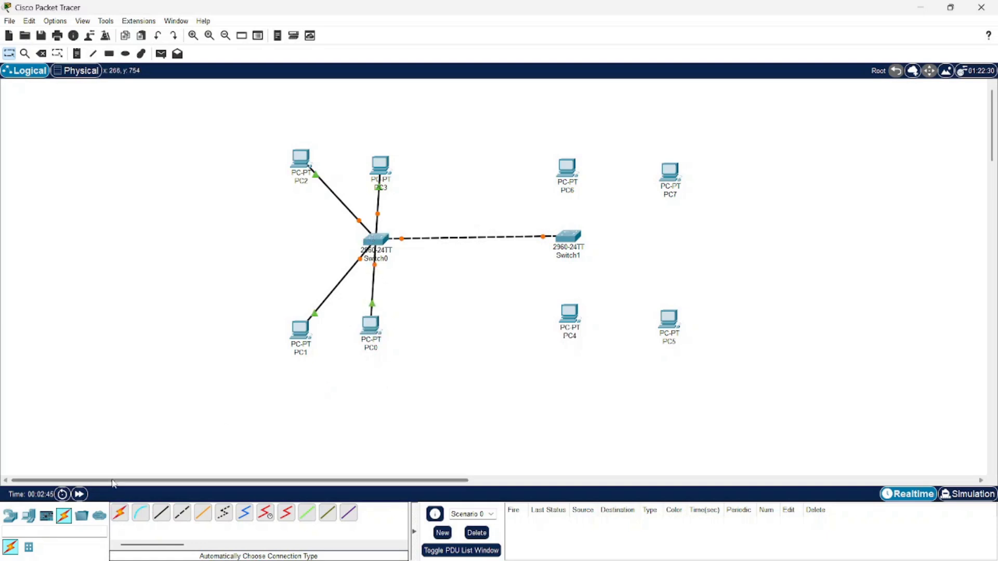
- Connect Switch1 to PC4 and PC5 below it using the automatically chosen connection type
left_click(120, 514)
left_click(571, 239)
left_click(569, 313)
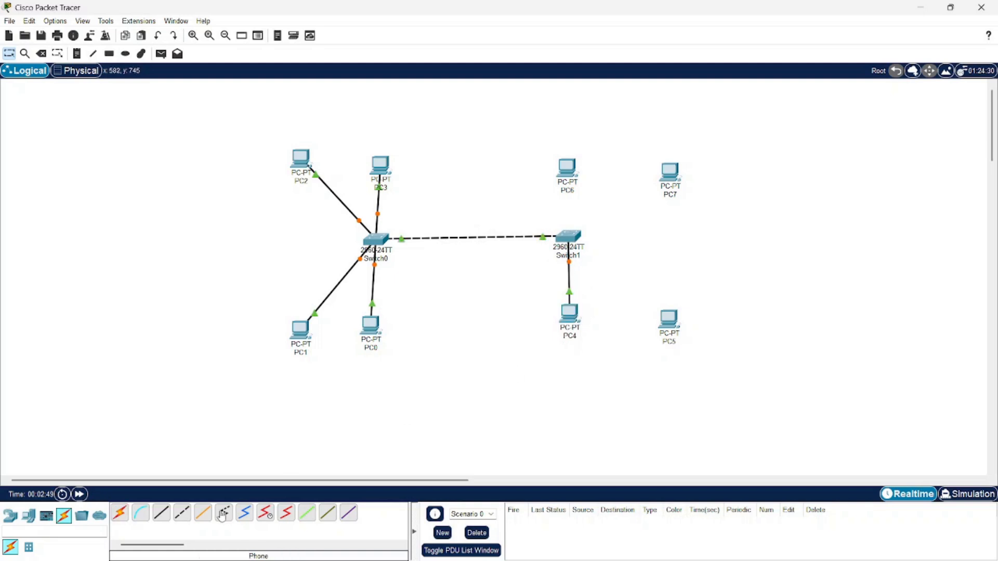
left_click(120, 513)
left_click(570, 237)
left_click(667, 318)
- Connect Switch1 to PC6 and PC7 above it using the automatically chosen connection type
left_click(120, 513)
left_click(563, 235)
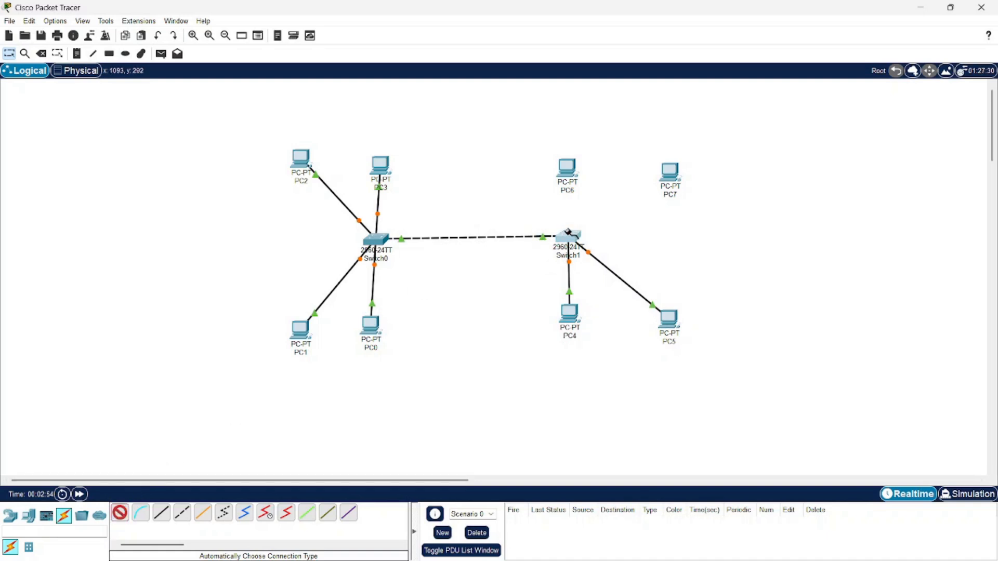
left_click(568, 157)
left_click(568, 166)
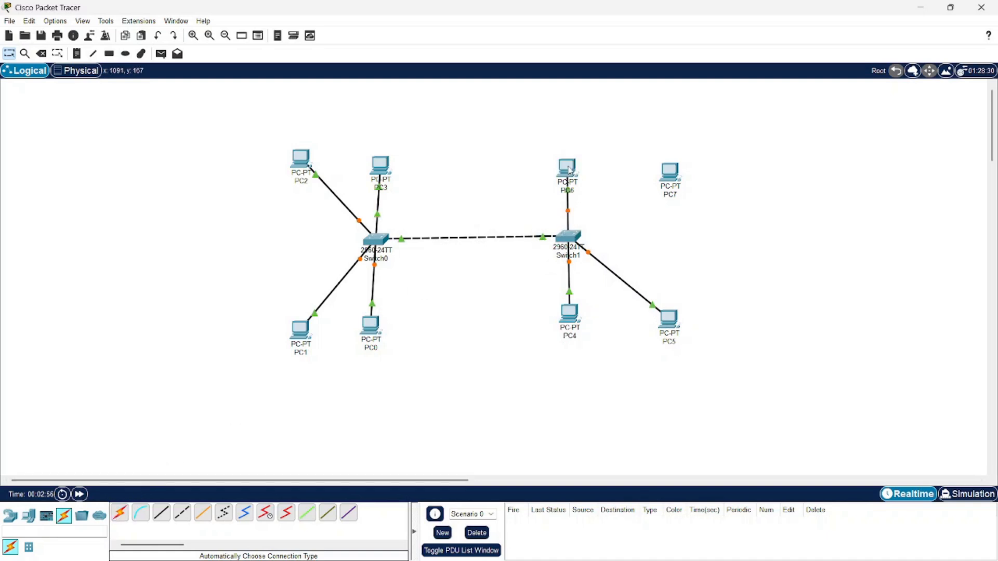
left_click(120, 513)
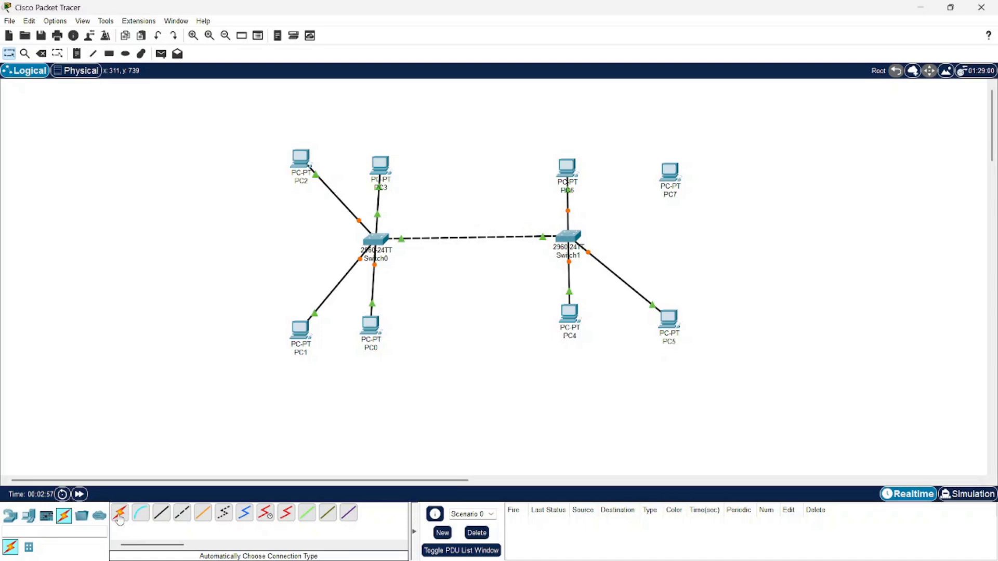
left_click(567, 238)
left_click(670, 169)
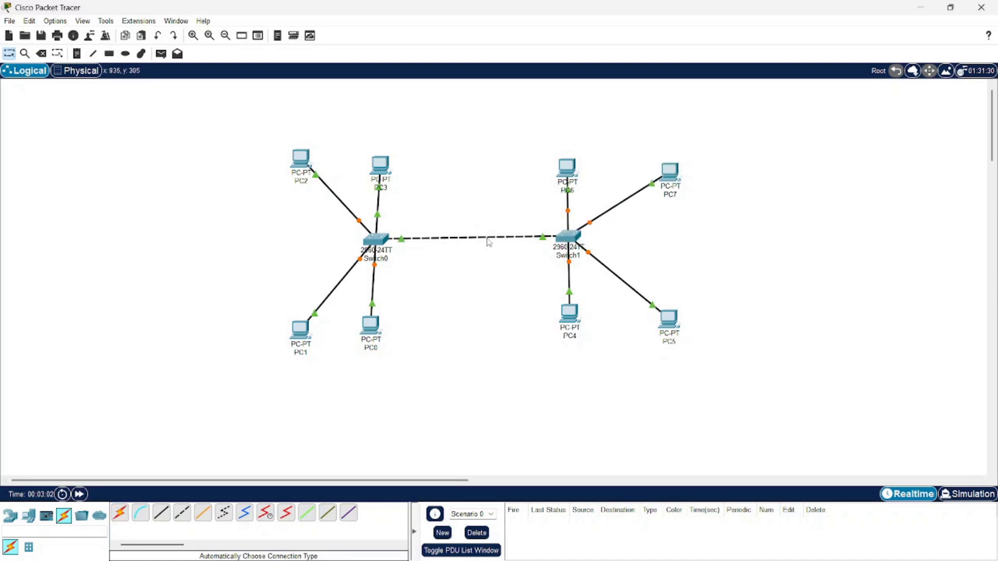
- Set Switch0's FastEthernet0/1 interface, which links to Switch1, to Trunk mode
mouse_move(488, 242)
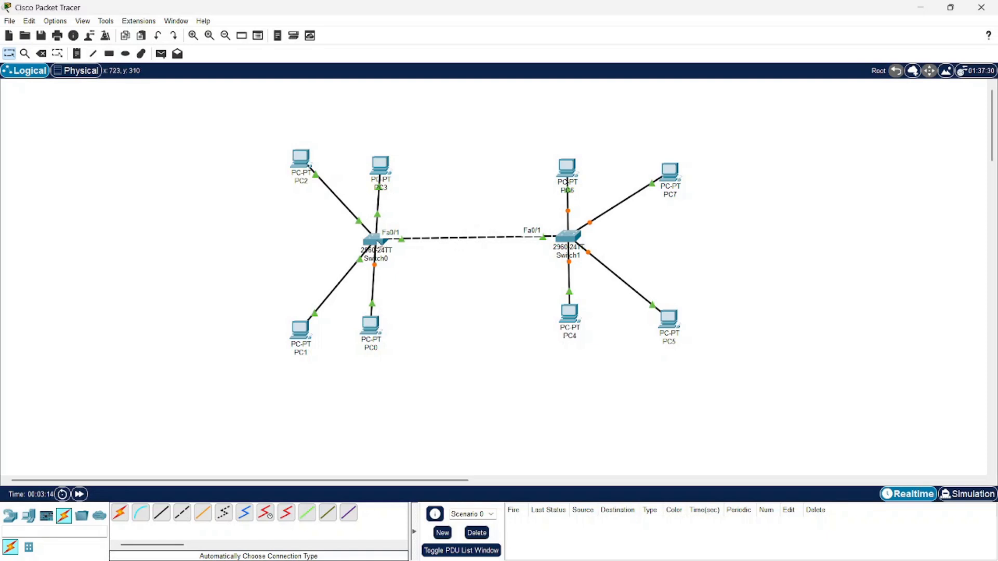
left_click(378, 242)
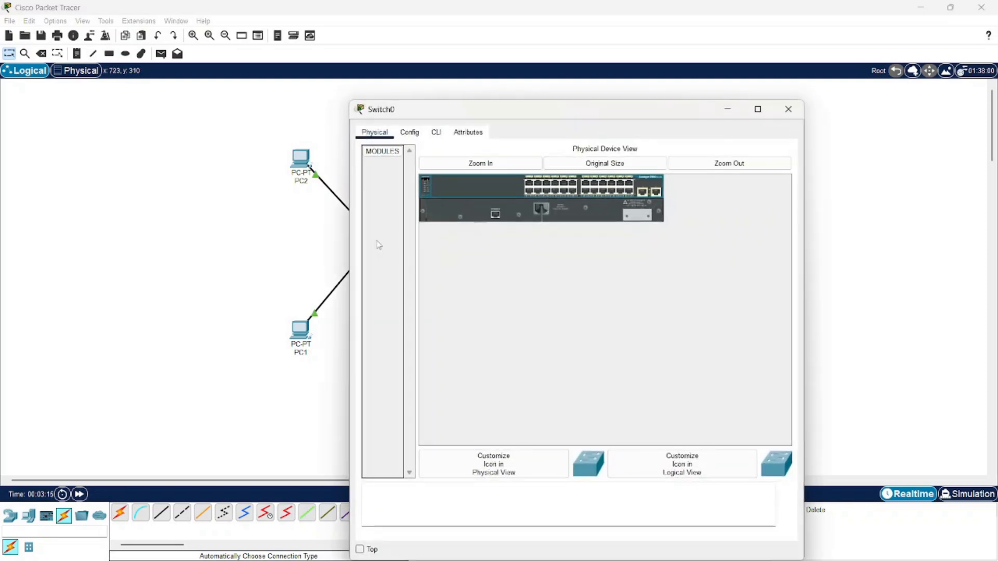
left_click(410, 131)
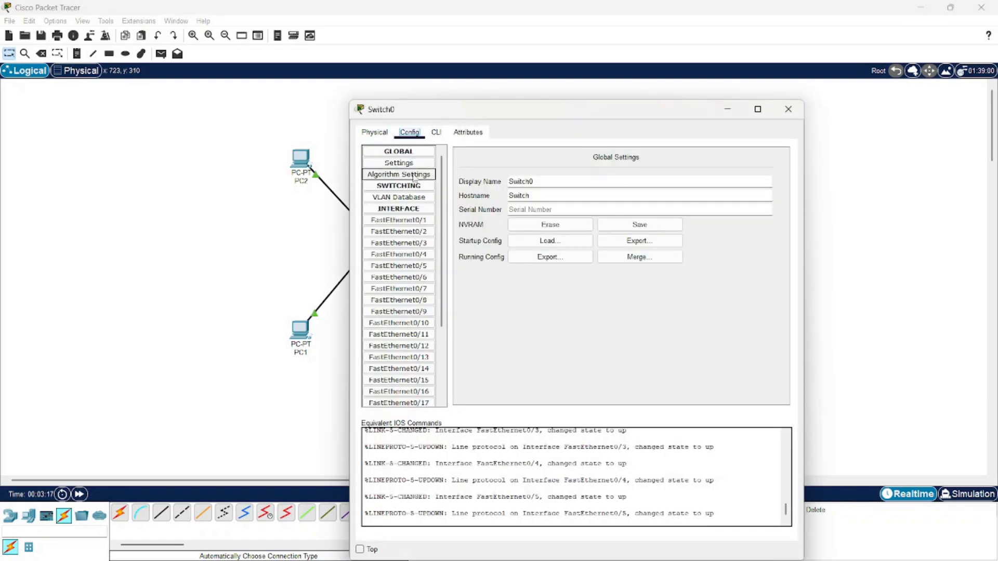
left_click(411, 222)
left_click(502, 207)
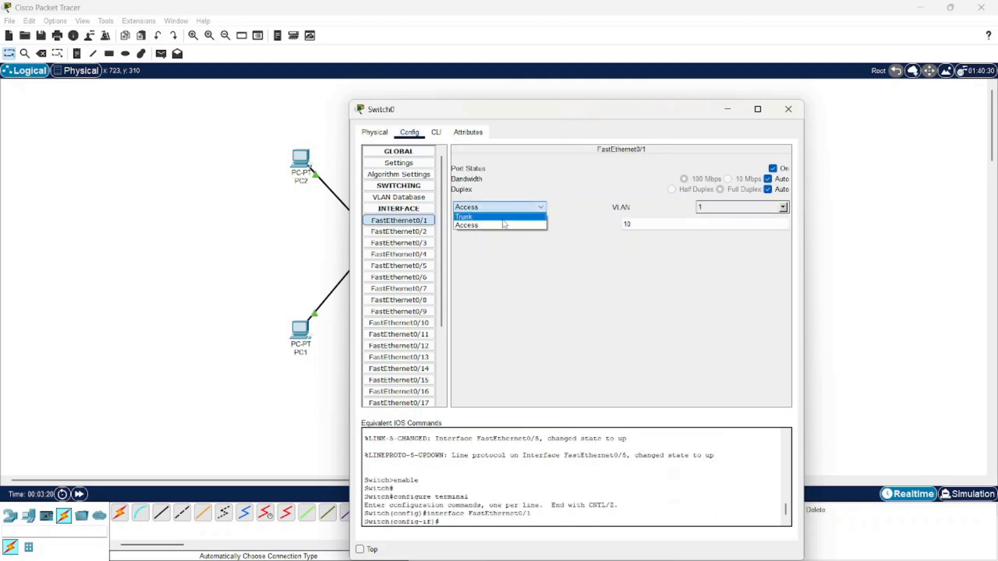
left_click(501, 217)
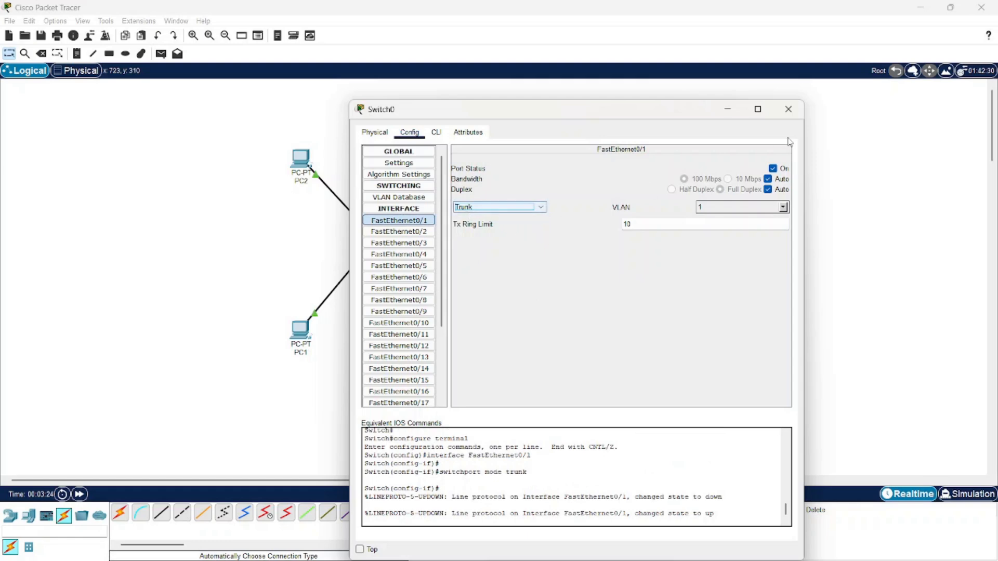
left_click(794, 110)
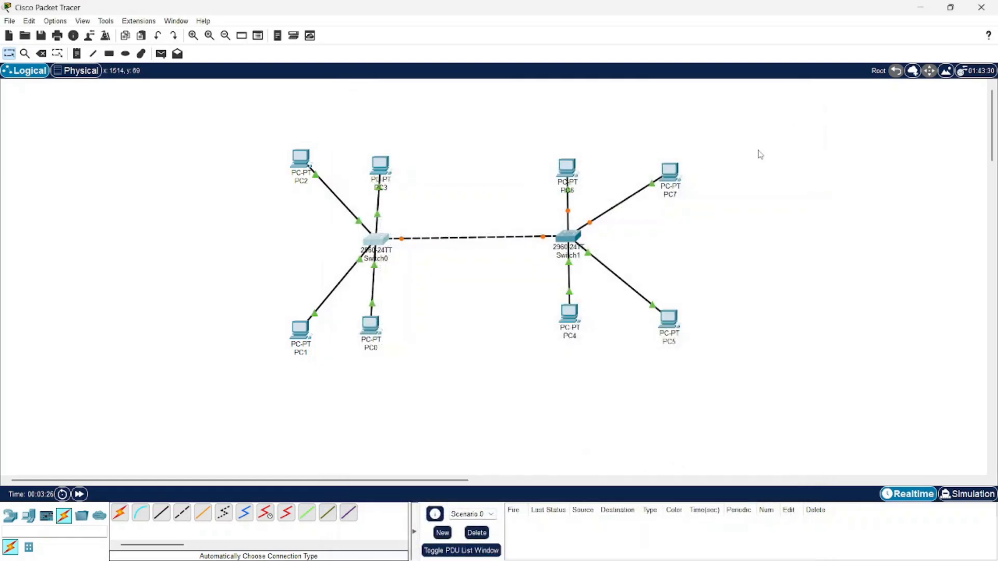
- Set Switch1's FastEthernet0/1 interface, which links to Switch0, to Trunk mode
left_click(572, 240)
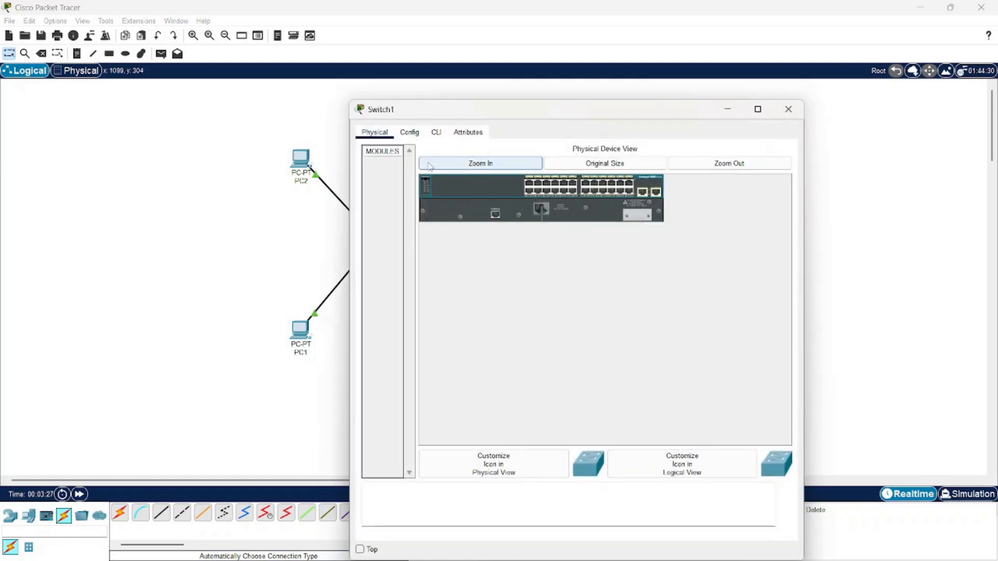
left_click(410, 133)
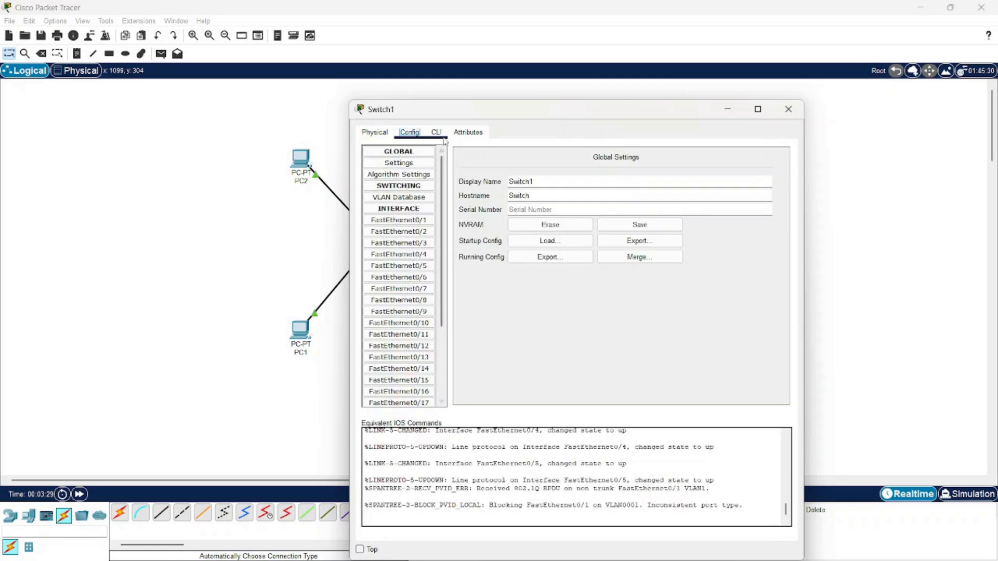
left_click(409, 220)
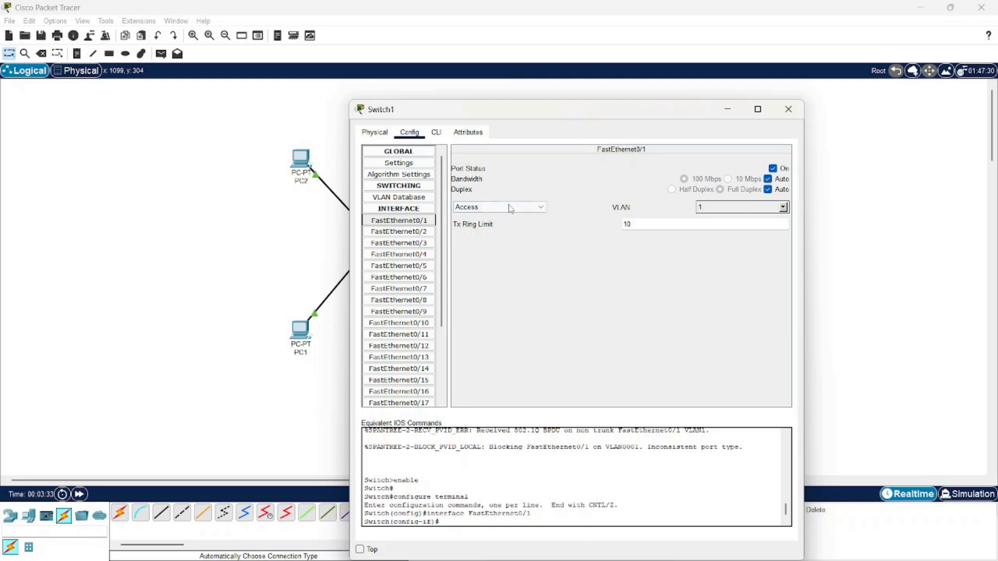
left_click(509, 207)
left_click(495, 226)
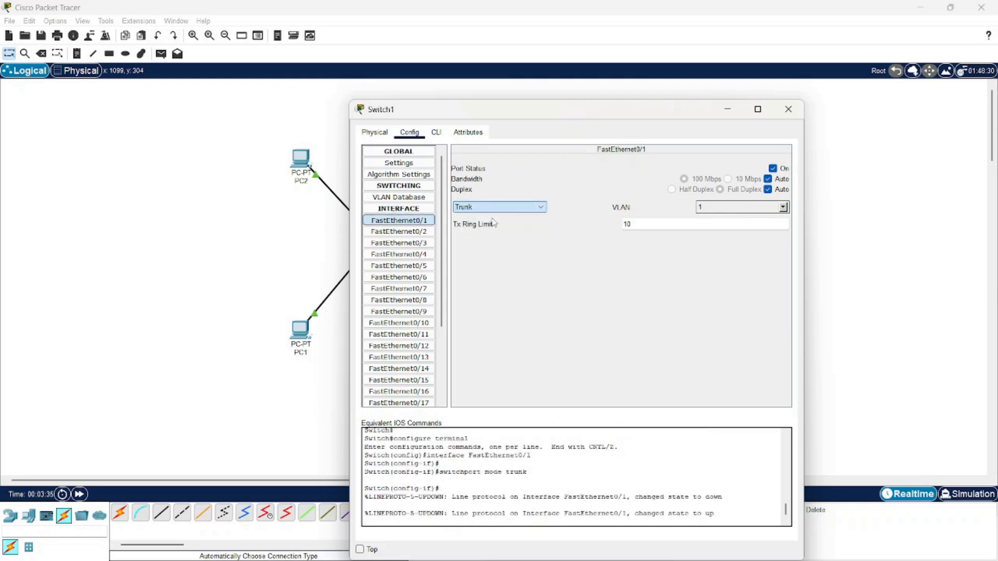
left_click(790, 112)
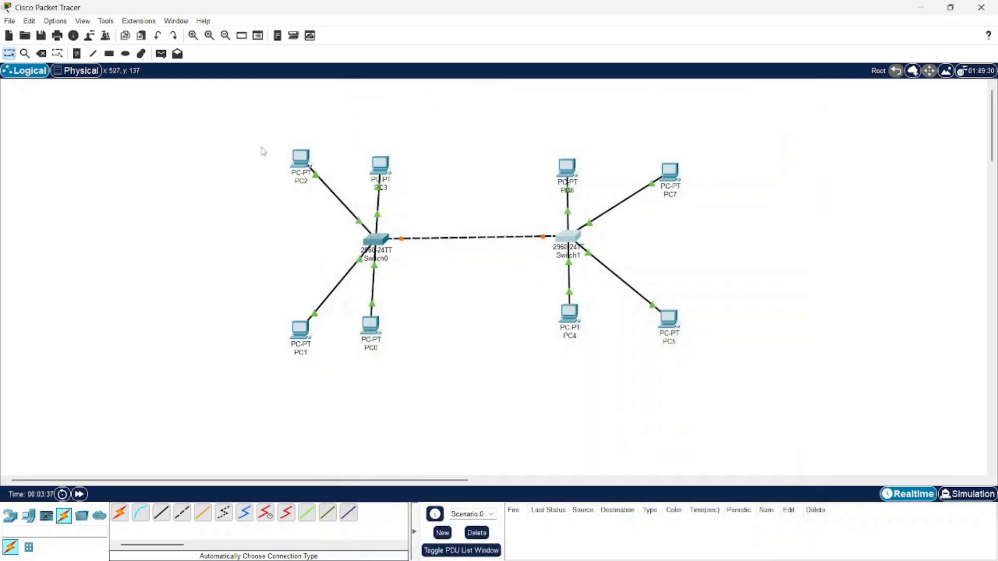
- Draw an ellipse around PC2 and PC3, and set the shape fill to light orange #ffaa7f with Fill Color enabled
left_click(139, 54)
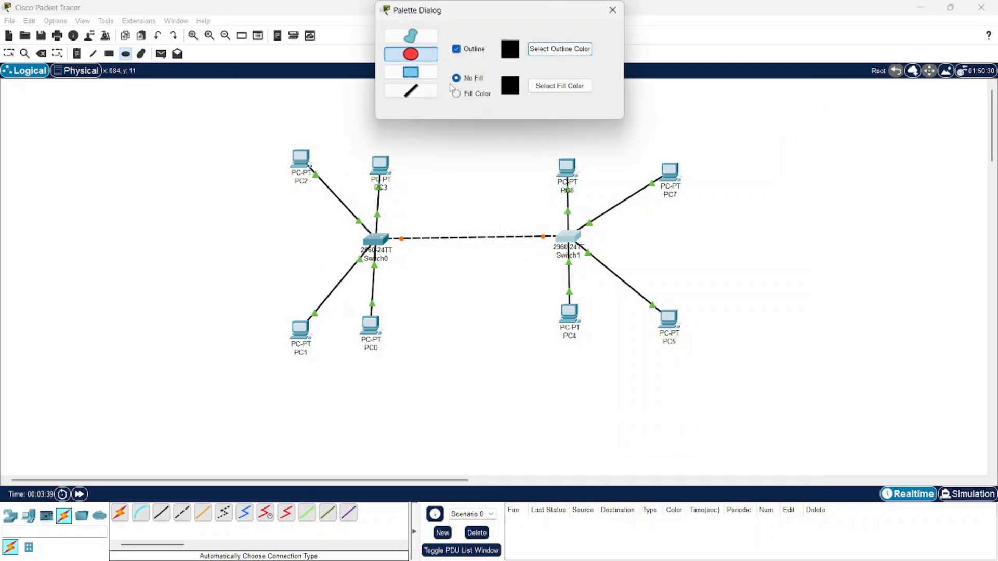
left_click(549, 89)
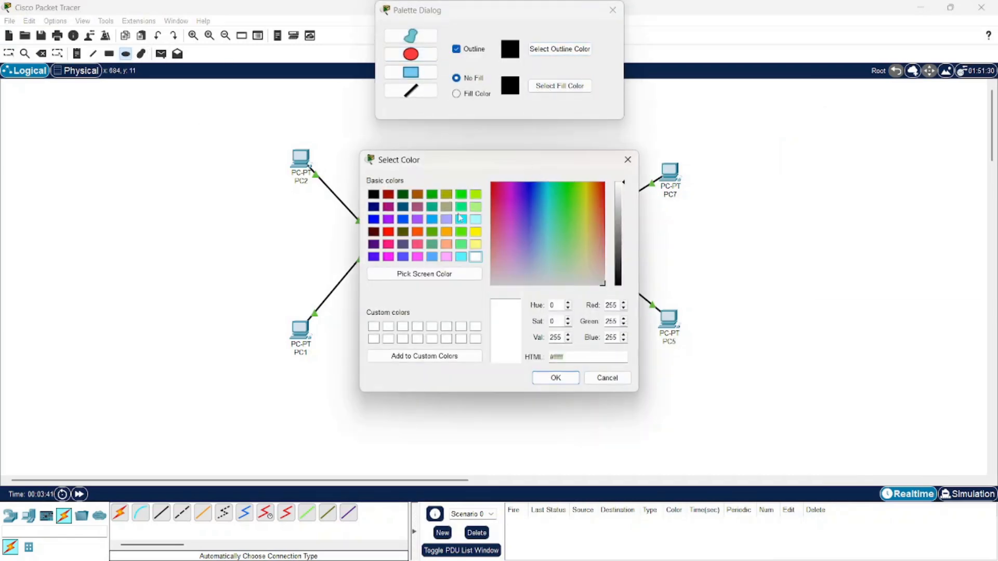
left_click(448, 247)
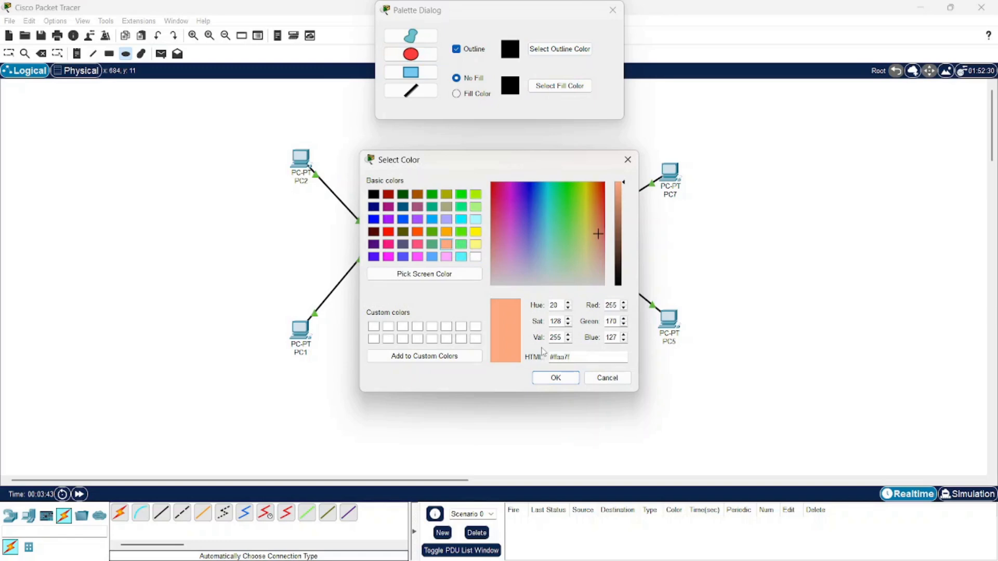
left_click(556, 378)
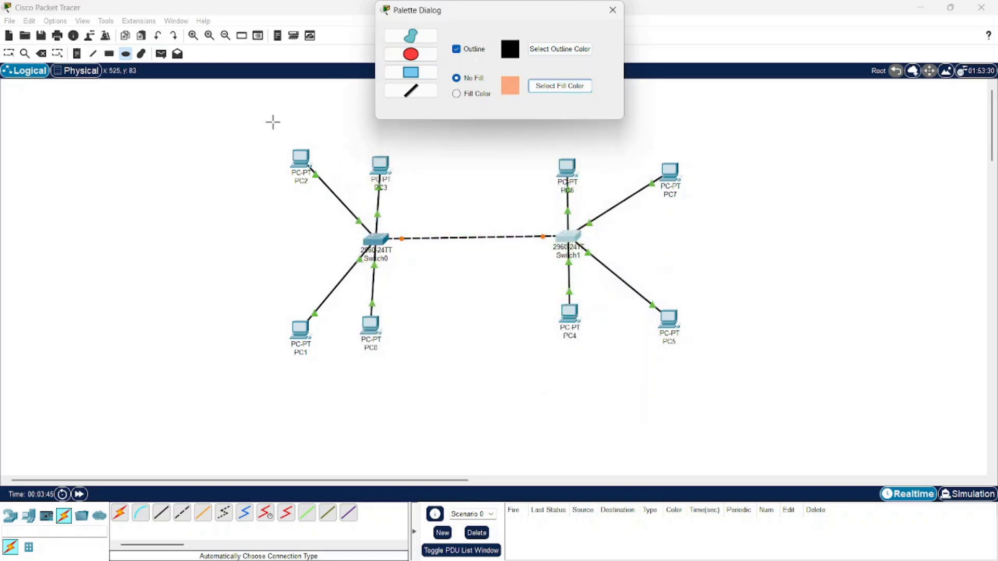
left_click_drag(249, 123, 437, 225)
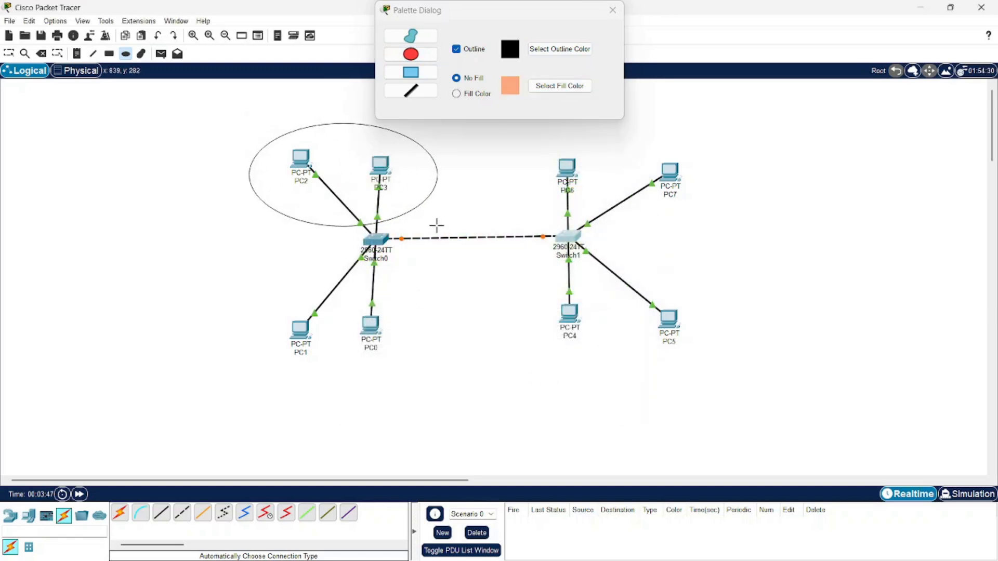
left_click(460, 94)
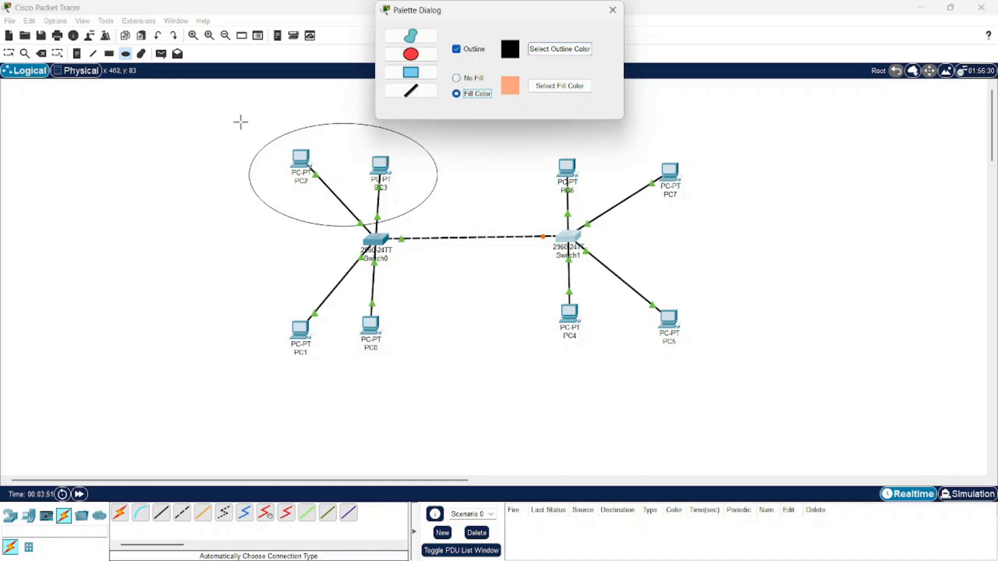
left_click(9, 54)
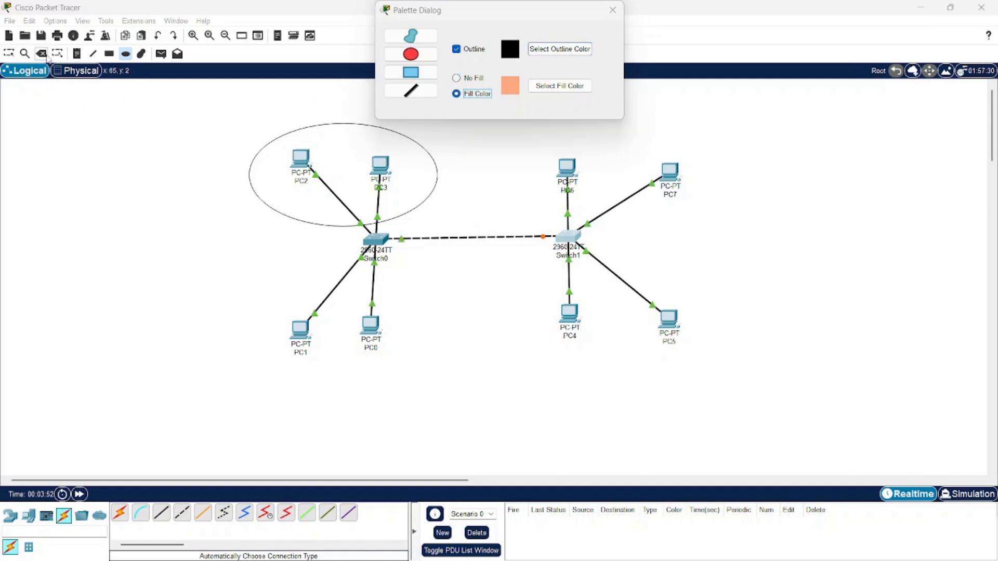
key("Delete")
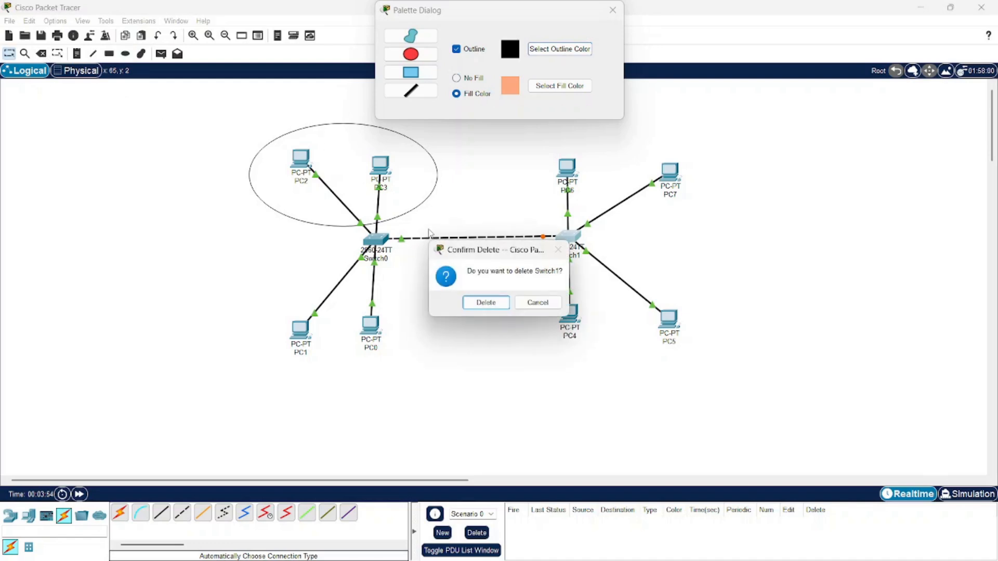
left_click(483, 302)
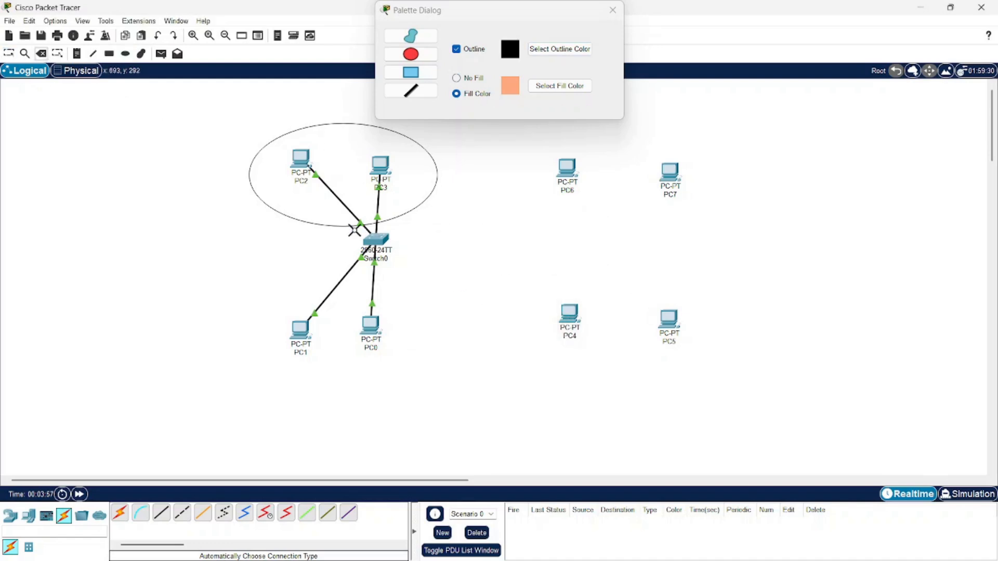
key("ctrl+z")
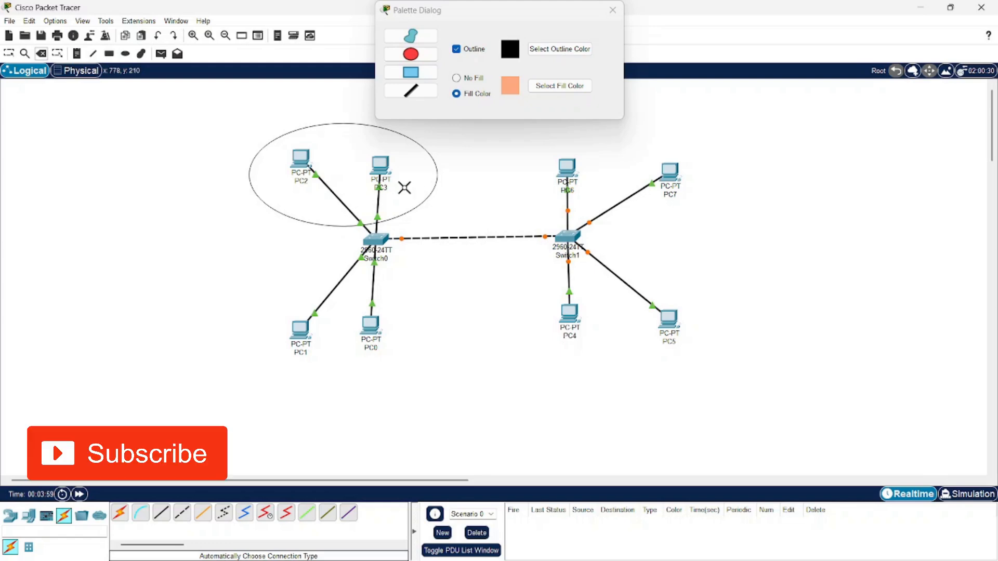
- Delete the unfilled ellipse around PC2 and PC3
left_click(12, 58)
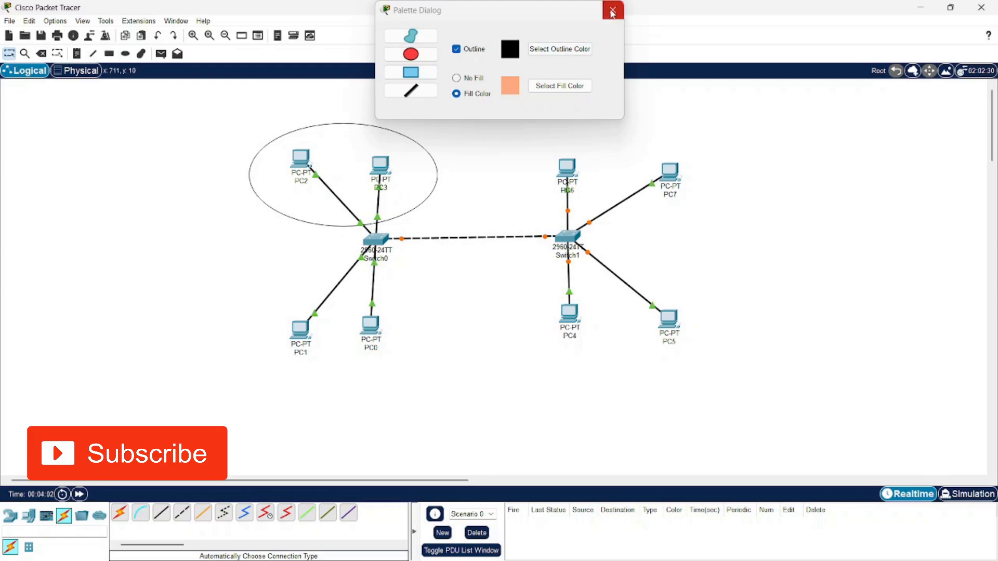
left_click(613, 10)
left_click(42, 53)
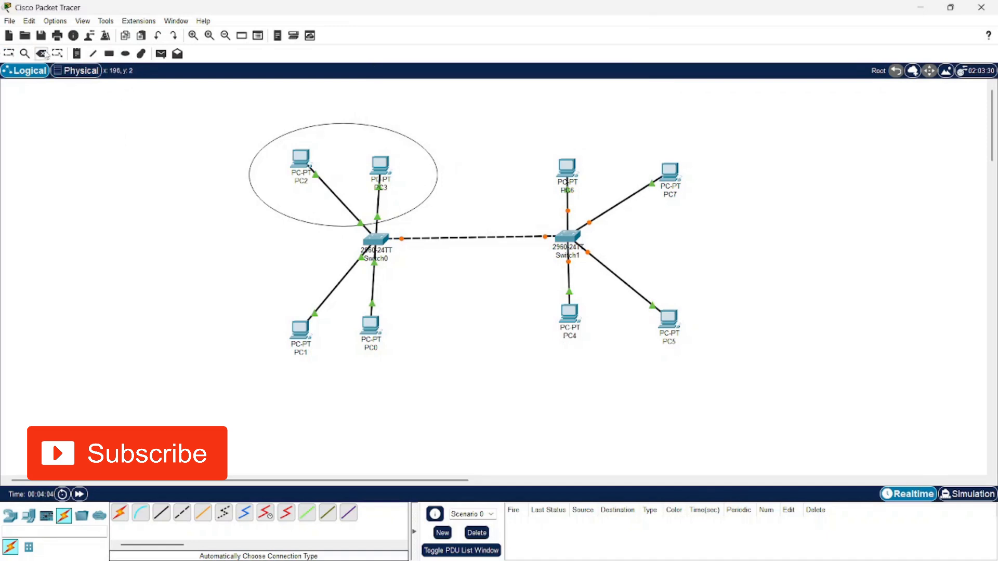
left_click(328, 129)
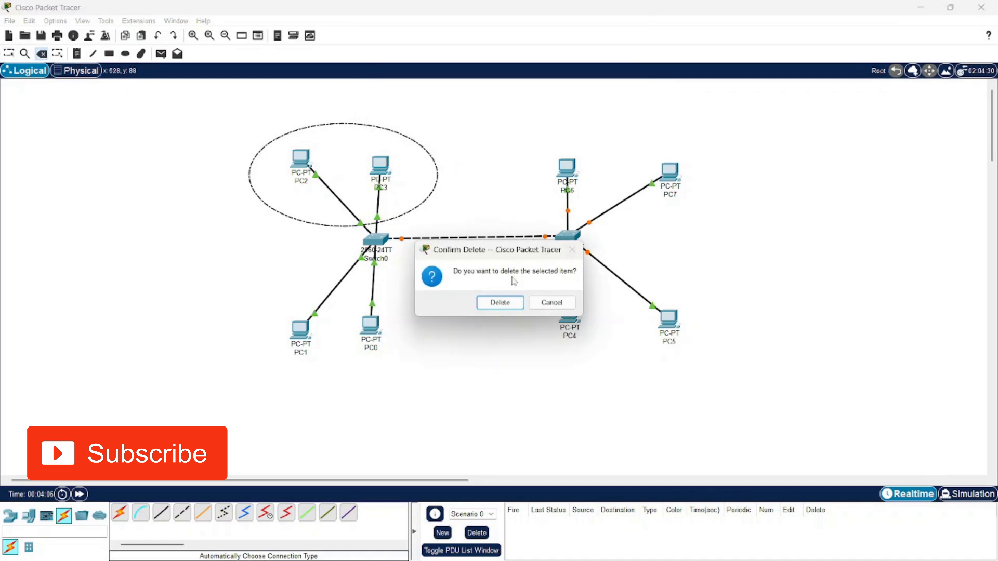
left_click(500, 301)
left_click(8, 53)
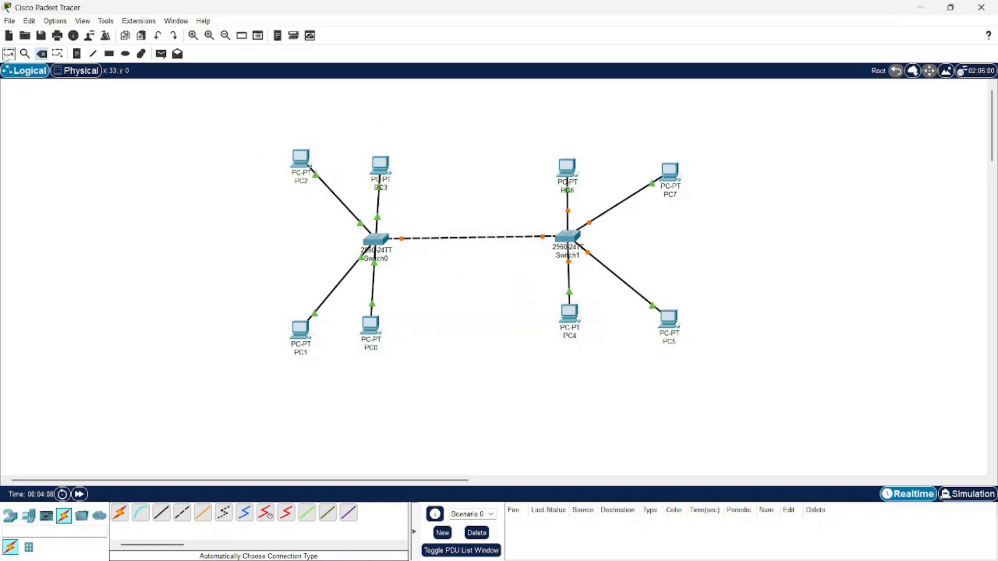
- Draw light orange filled ellipses around the PC2 and PC3 pair and the PC4 and PC5 pair
left_click(126, 53)
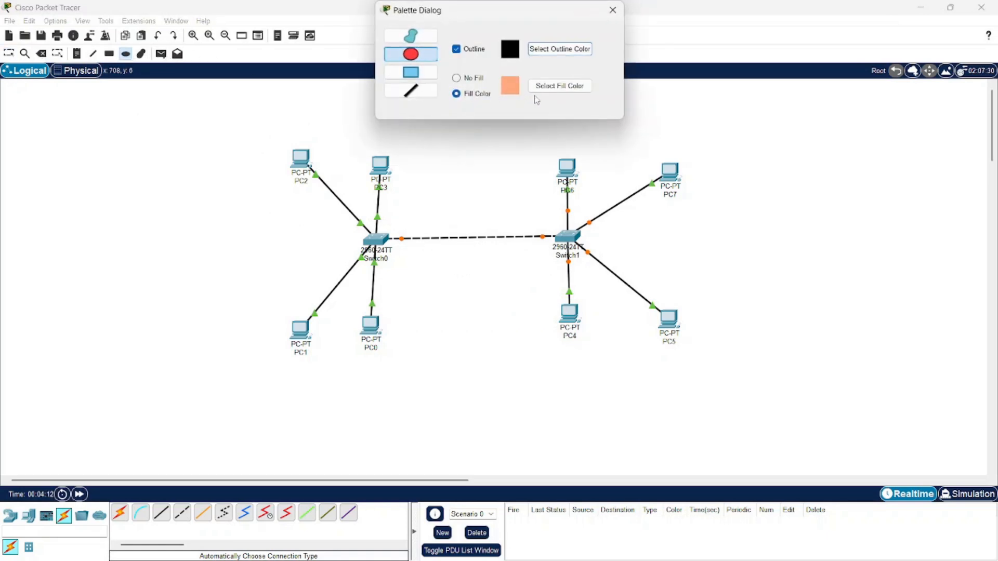
left_click_drag(243, 123, 432, 223)
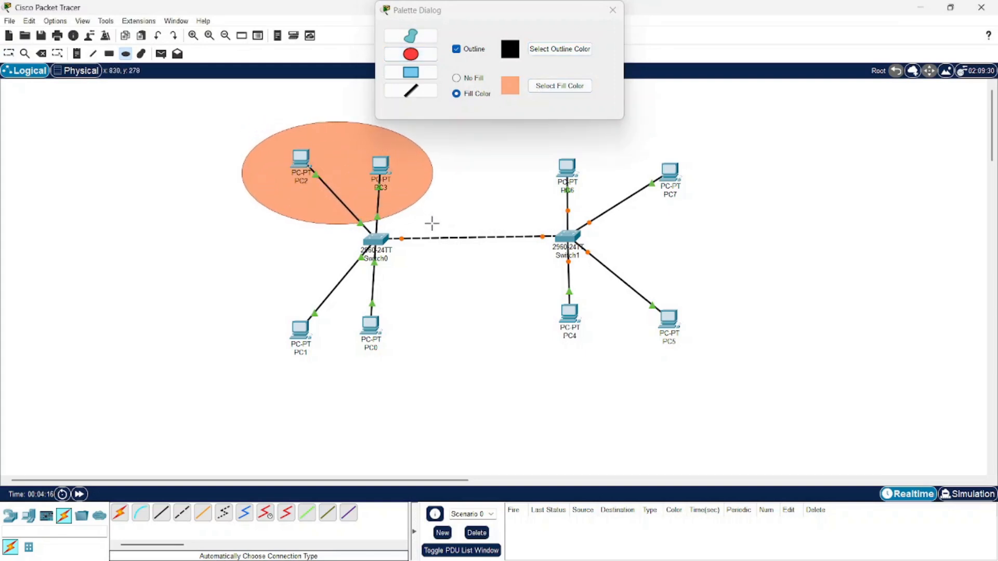
left_click_drag(508, 267, 723, 373)
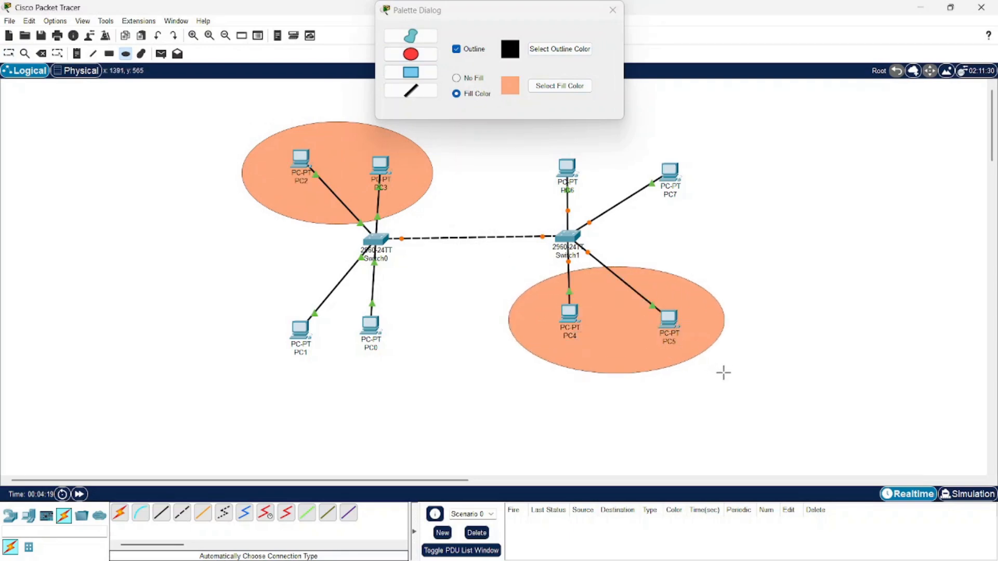
- Draw ellipses filled with green #55aa7f around the PC6 and PC7 pair and the PC0 and PC1 pair
left_click(559, 86)
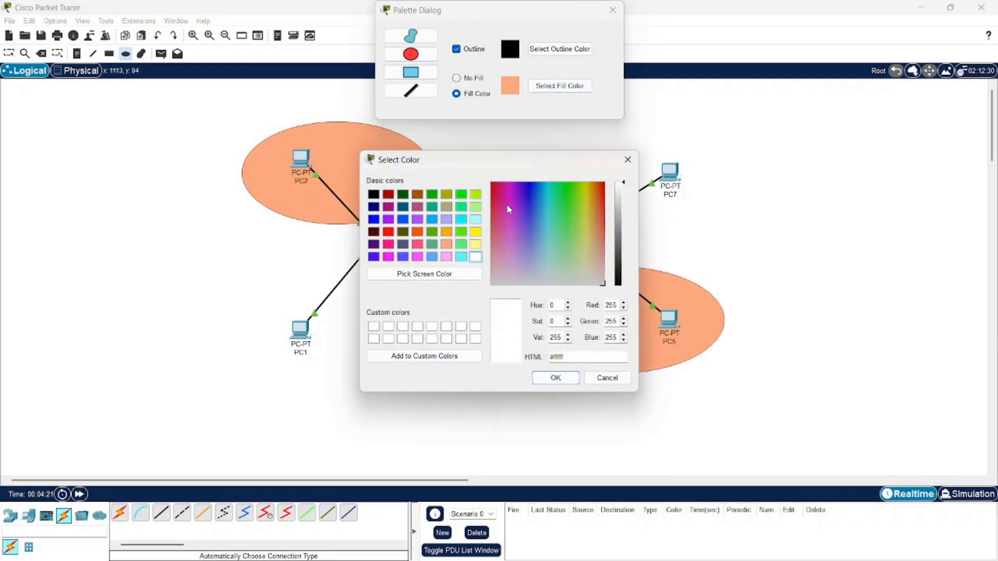
left_click(431, 244)
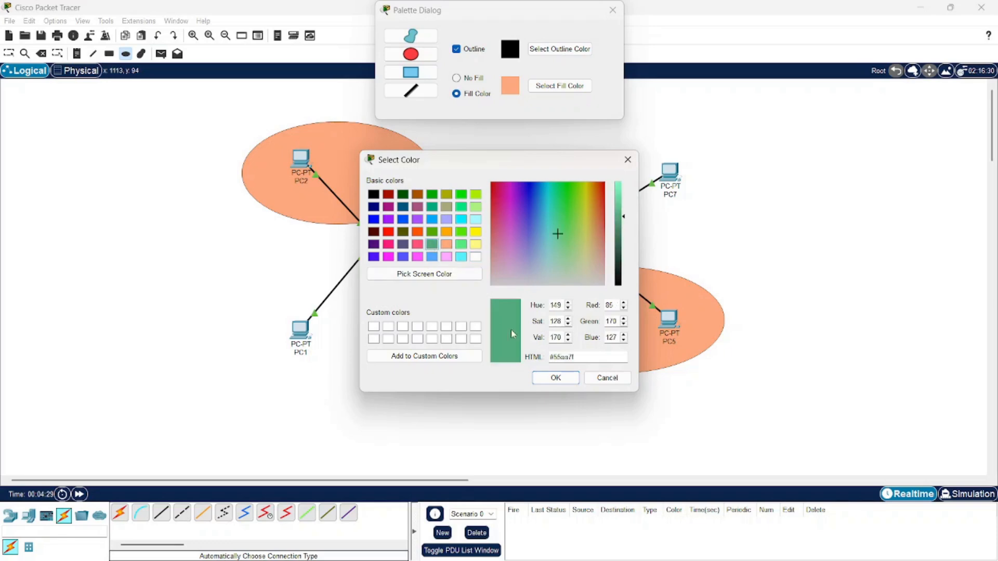
left_click(538, 382)
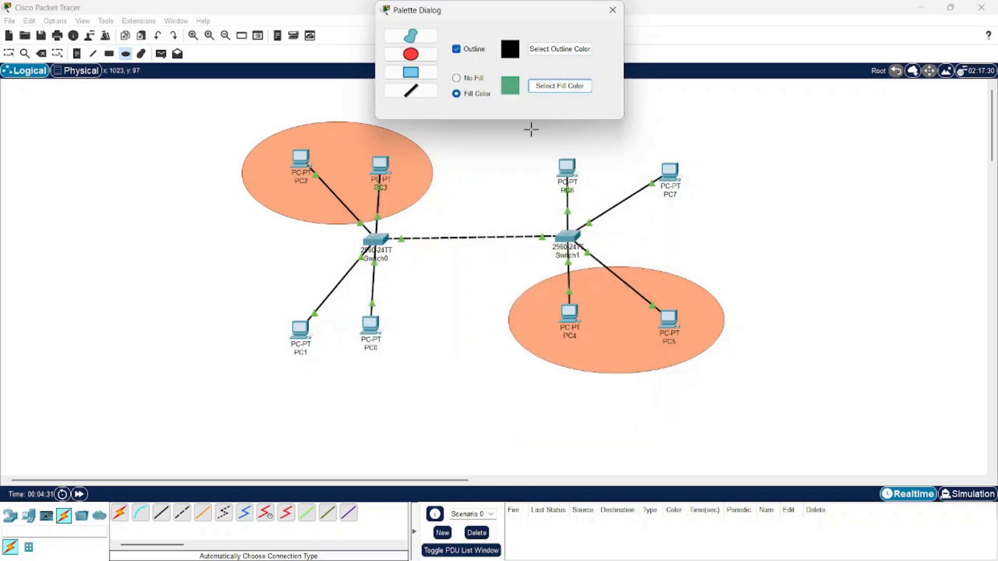
left_click_drag(520, 130, 715, 221)
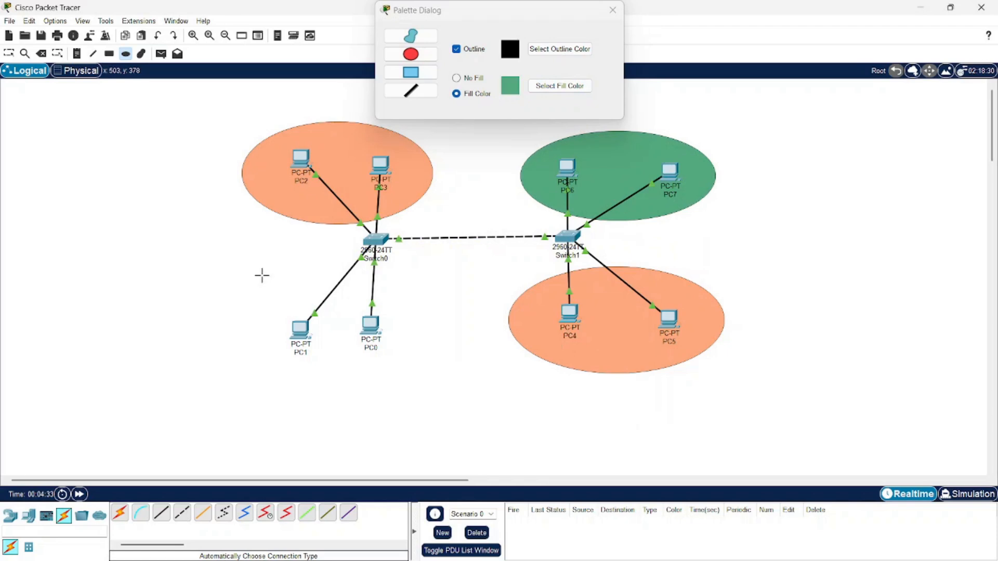
left_click_drag(233, 276, 429, 394)
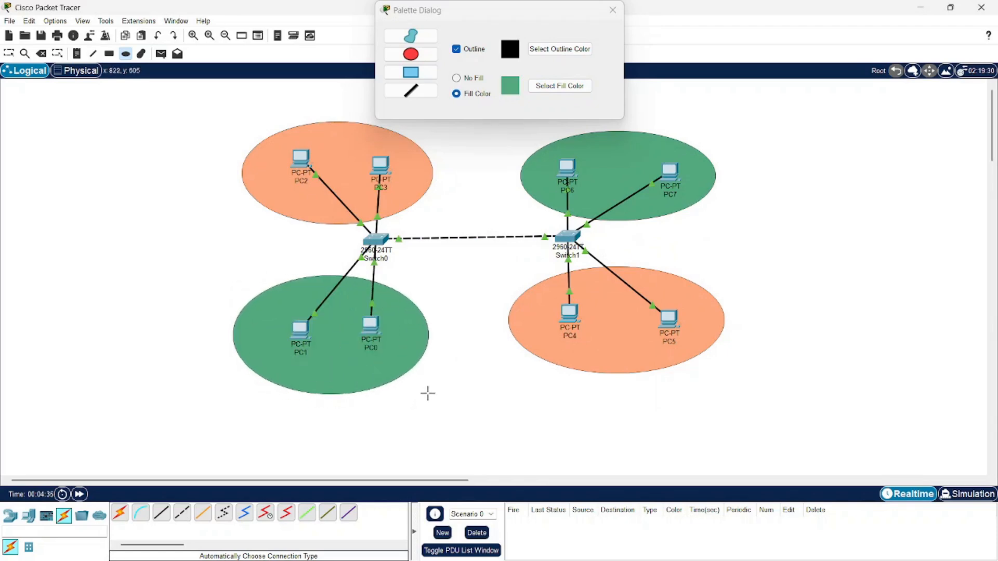
left_click(613, 9)
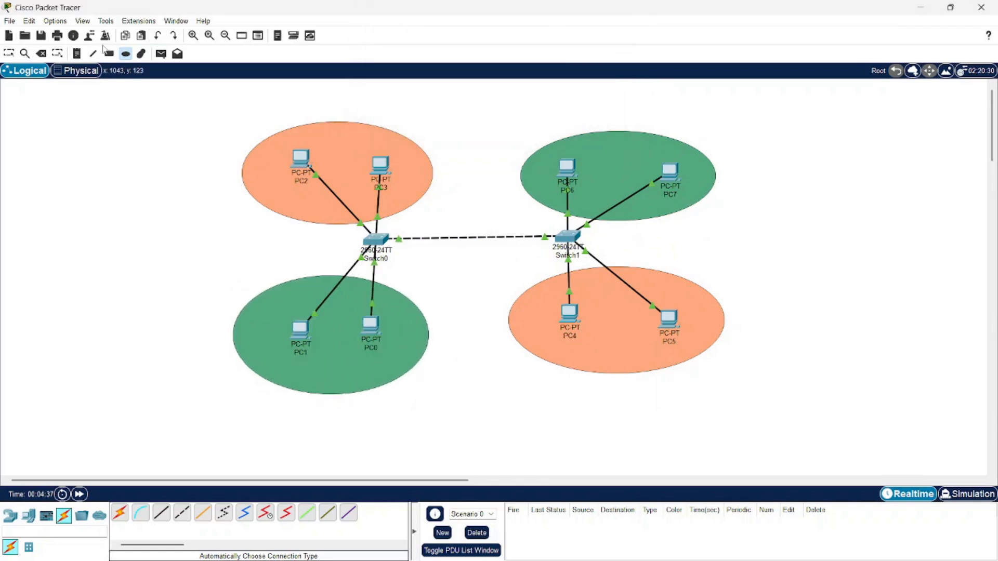
- Add a note reading "vlan 10" inside the orange ellipse above PC2 and PC3
left_click(79, 53)
left_click(307, 139)
type("vlan 10")
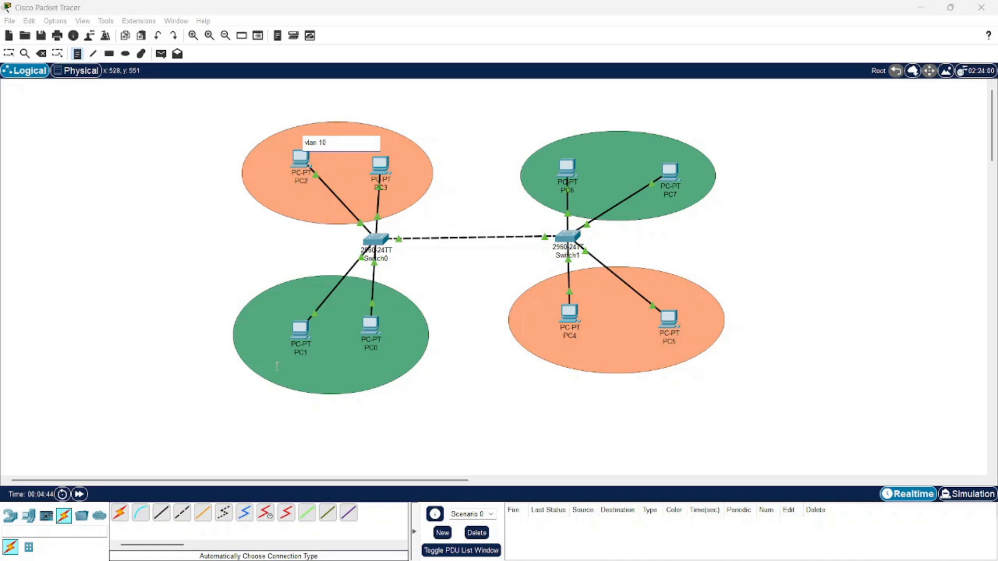
- Add notes reading "vlan20" below PC1, "vlan 20" between PC6 and PC7, and "vlan 10" between PC4 and PC5
left_click(275, 367)
type("vlan20")
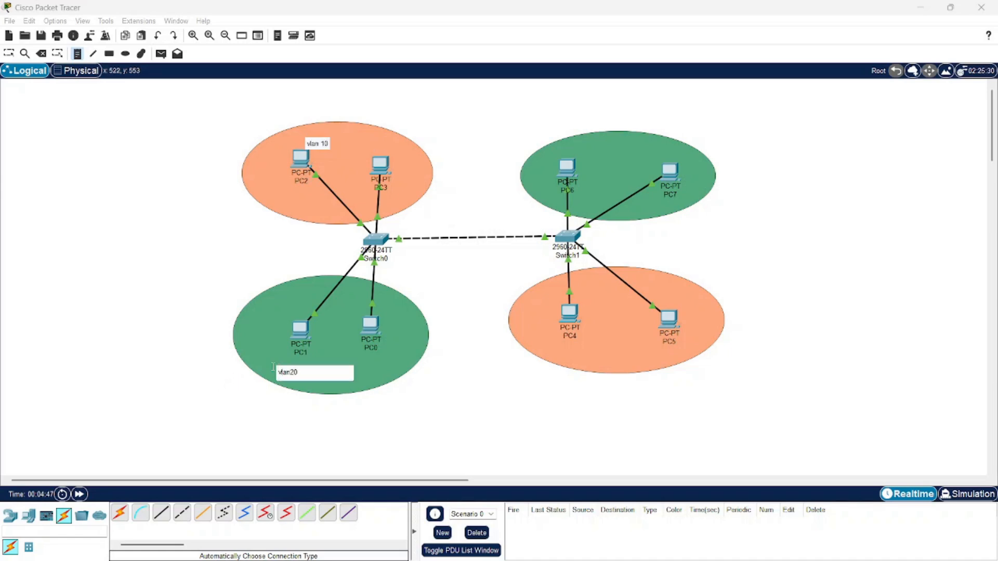
left_click(599, 152)
type("vlan 20")
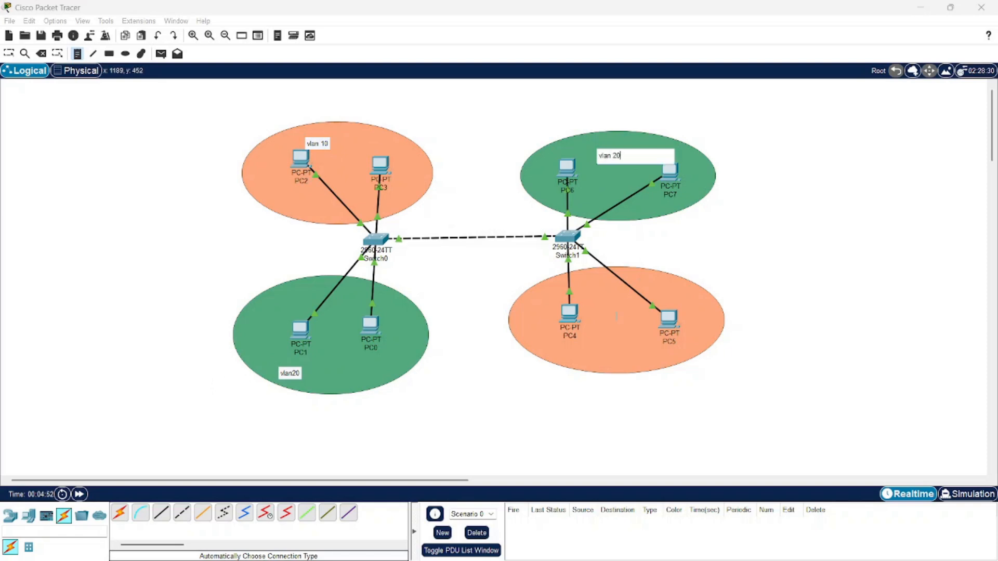
left_click(601, 332)
type("vlan 10")
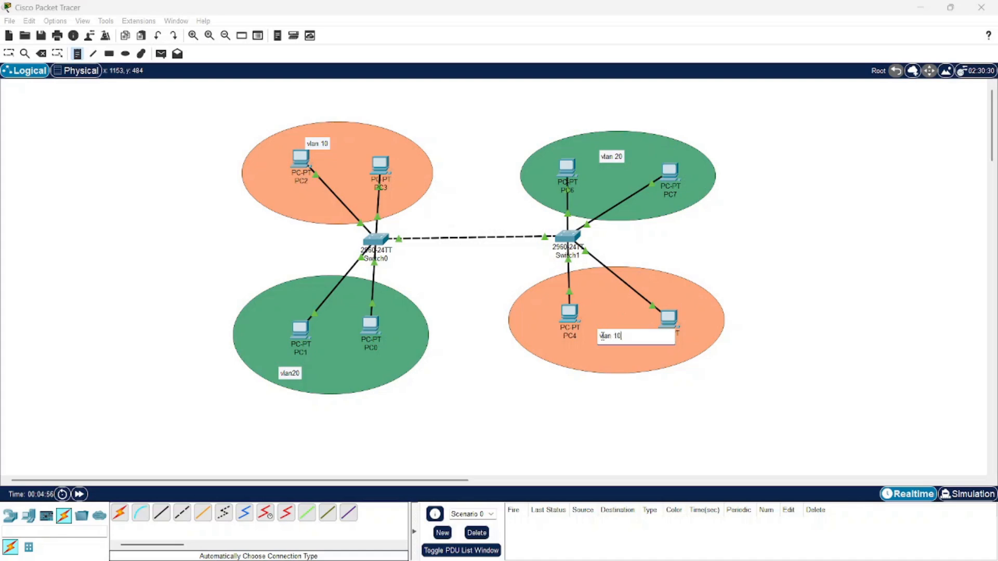
left_click(9, 53)
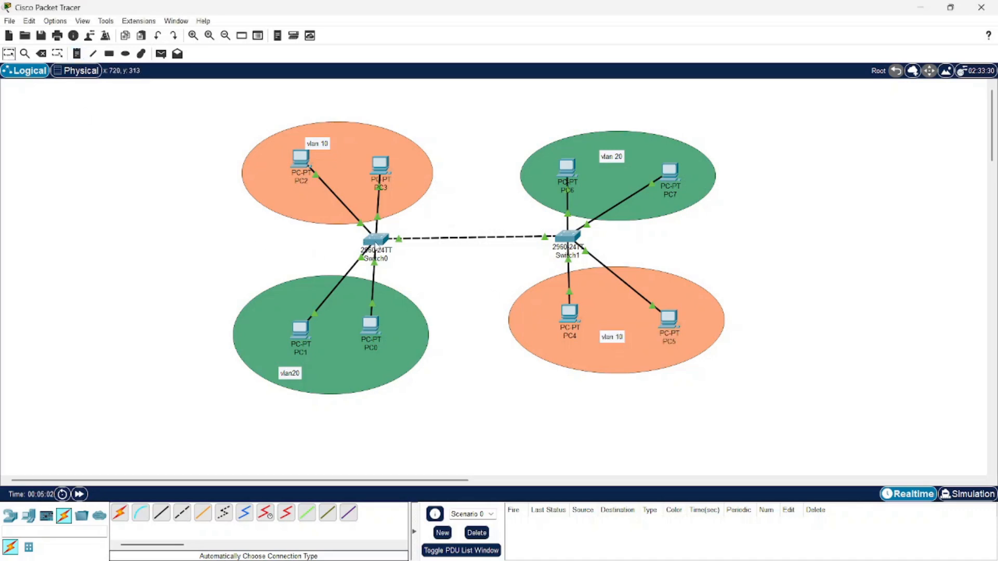
- Add VLAN 10 named Sales to the VLAN database of Switch0
left_click(375, 242)
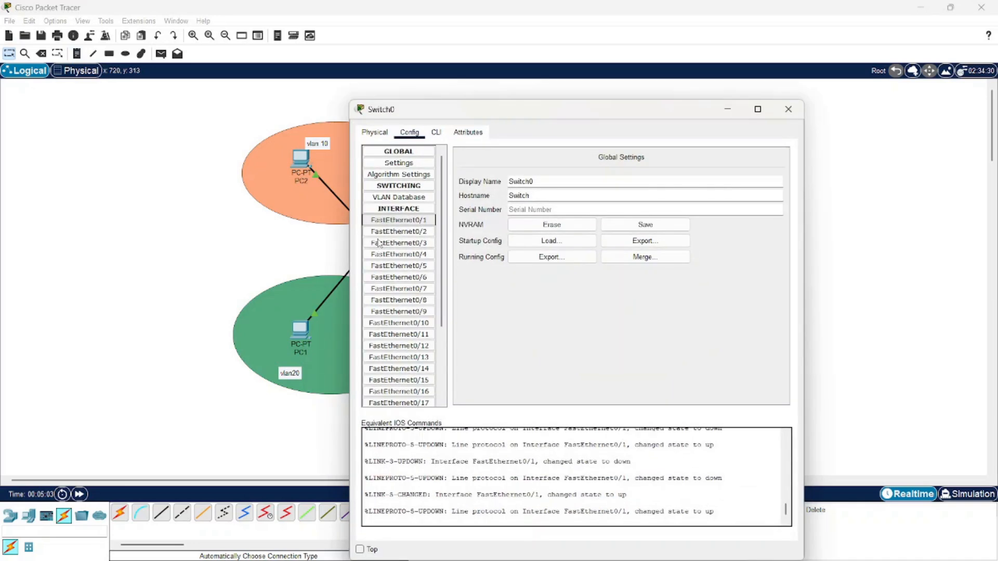
left_click(398, 197)
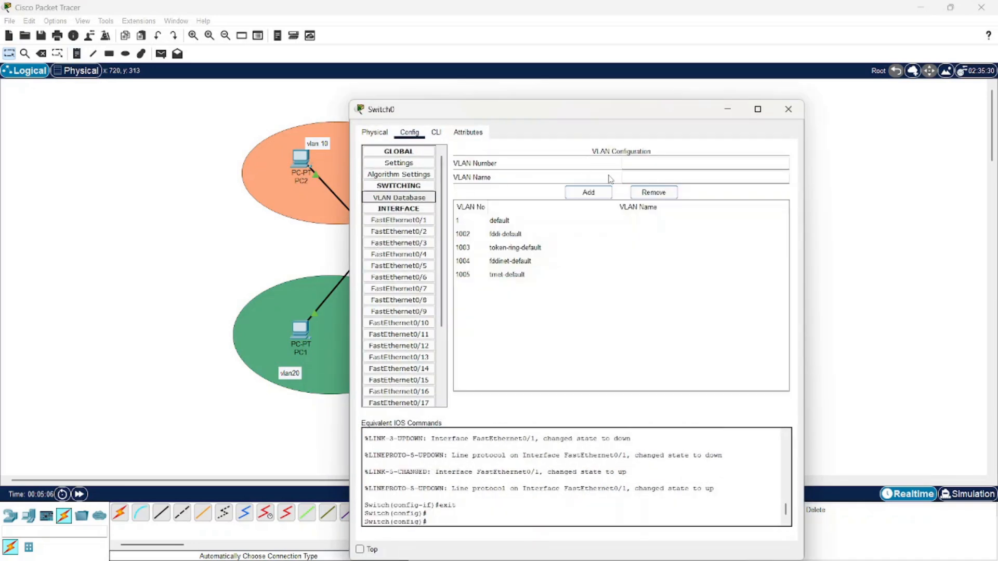
left_click(644, 165)
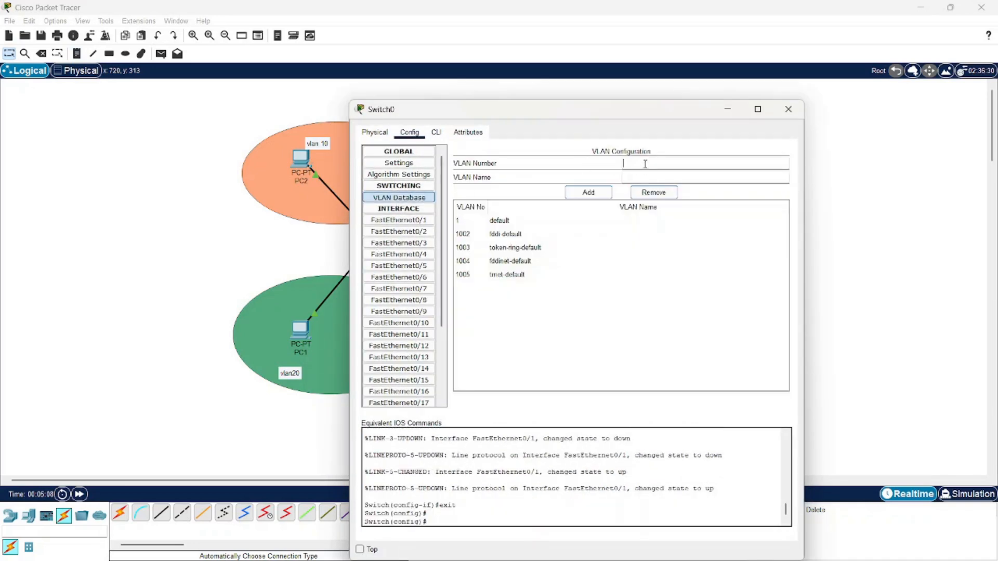
type("10")
left_click(639, 178)
type("Sales")
left_click(598, 195)
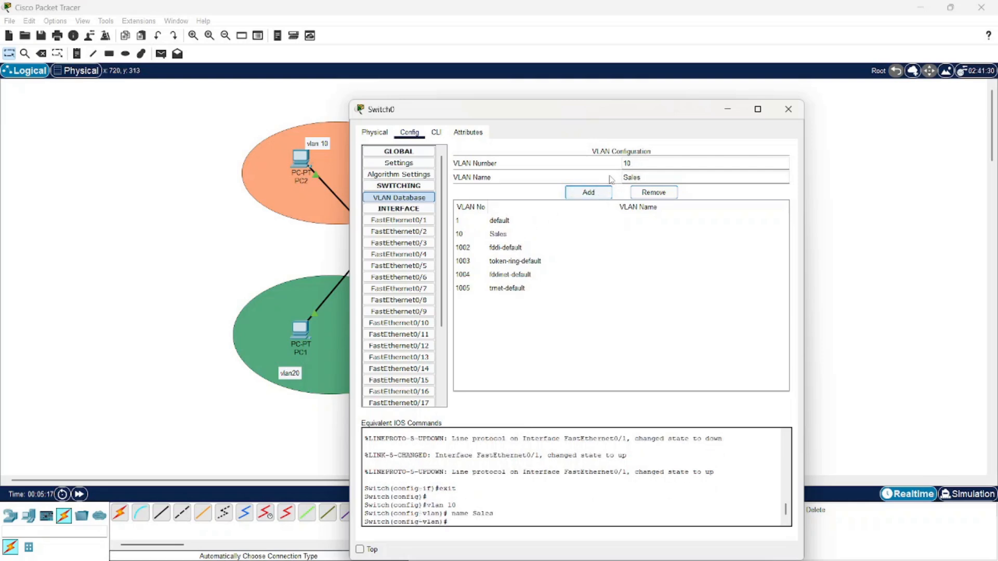
- Add VLAN 20 named HR to the VLAN database of Switch0 and close its window
left_click(633, 164)
key("BackSpace")
type("20")
left_click(651, 179)
left_click(588, 192)
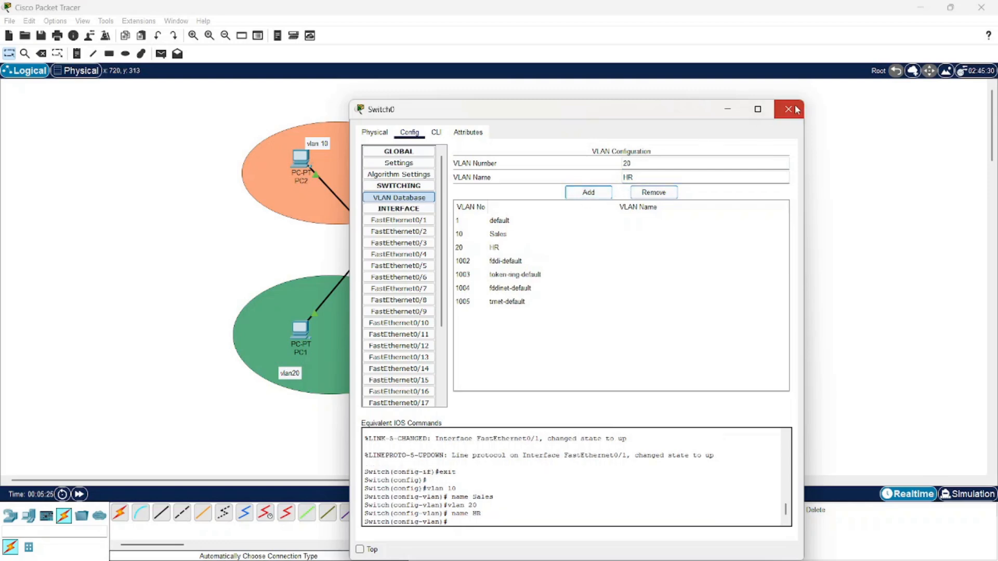
left_click(800, 105)
- Add VLAN 10 named Sales to the VLAN database of Switch1
left_click(573, 237)
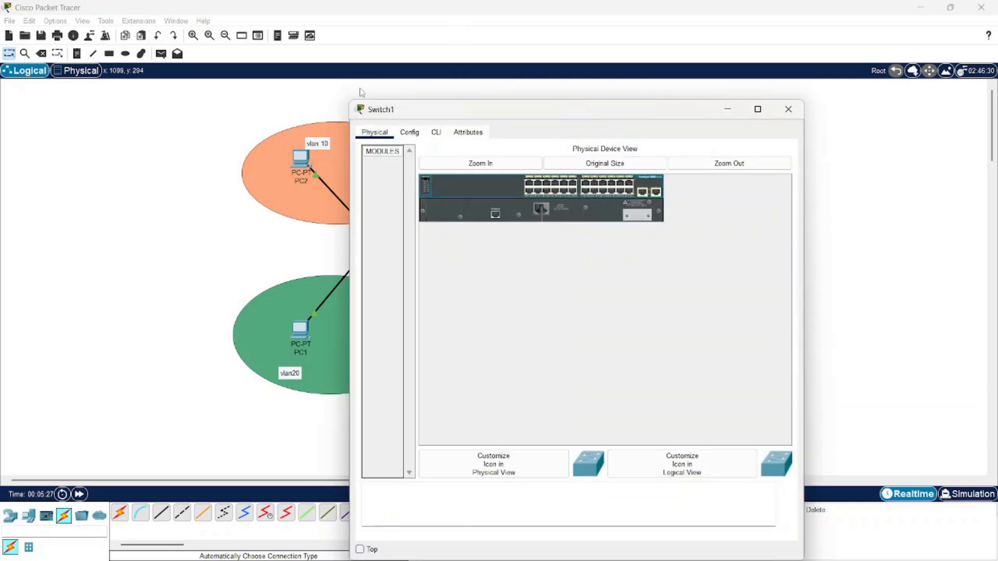
left_click(416, 134)
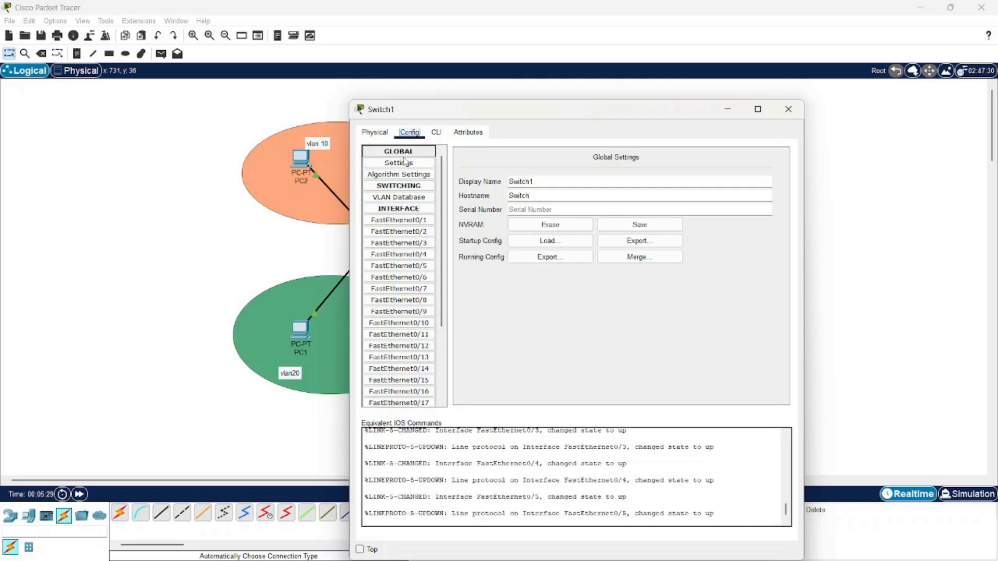
left_click(396, 197)
left_click(639, 161)
left_click(634, 178)
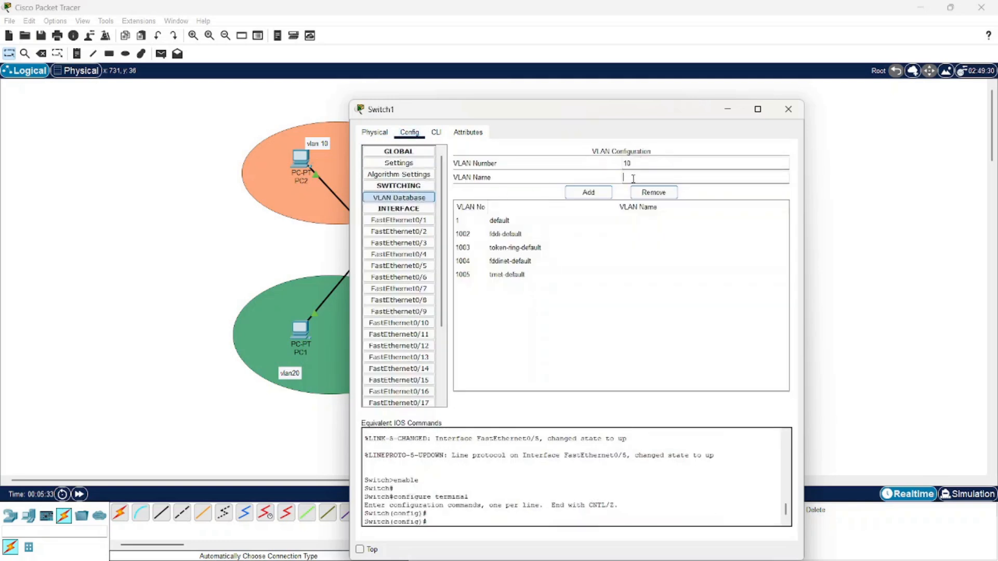
left_click(589, 193)
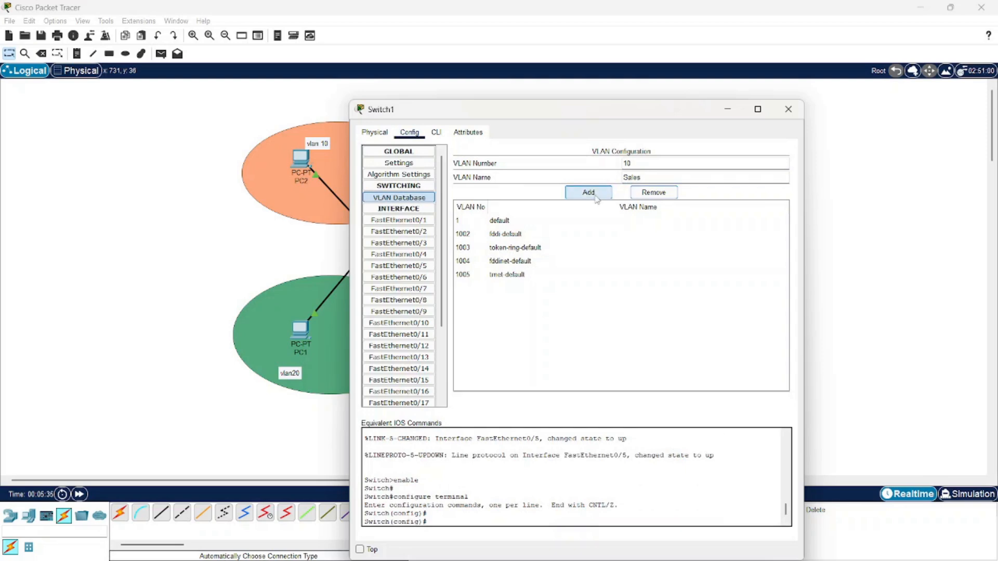
- Add VLAN 20 named HR to the VLAN database of Switch1 and close its window
left_click(643, 178)
key("BackSpace")
key("BackSpace")
key("BackSpace")
key("BackSpace")
key("BackSpace")
type("HR")
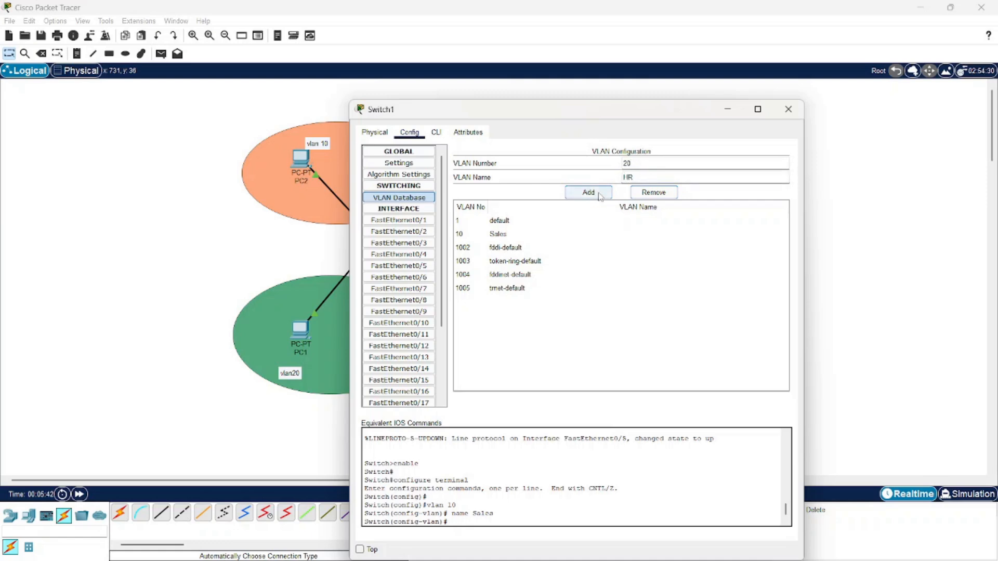
left_click(589, 193)
left_click(787, 111)
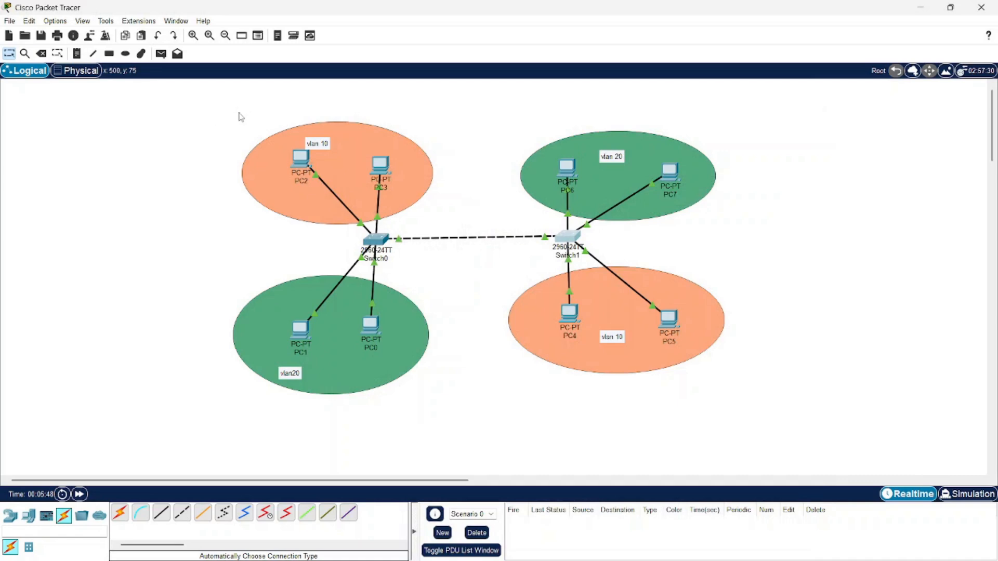
left_click(125, 53)
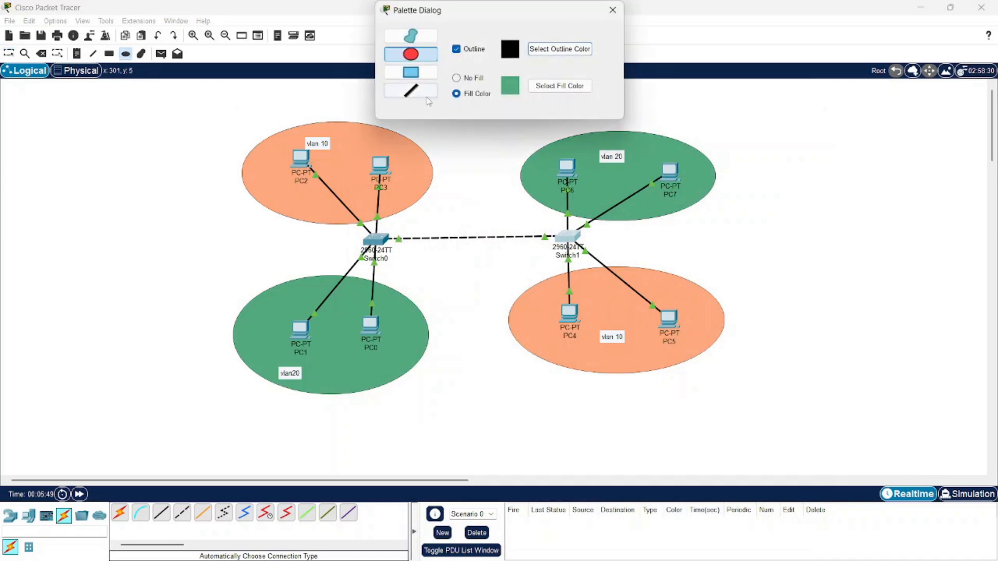
left_click(546, 87)
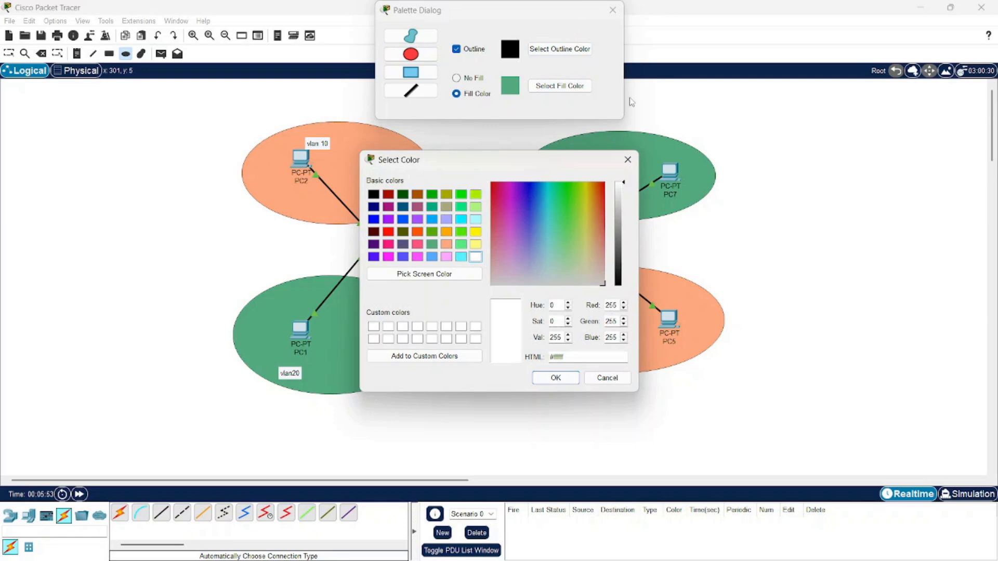
left_click(630, 160)
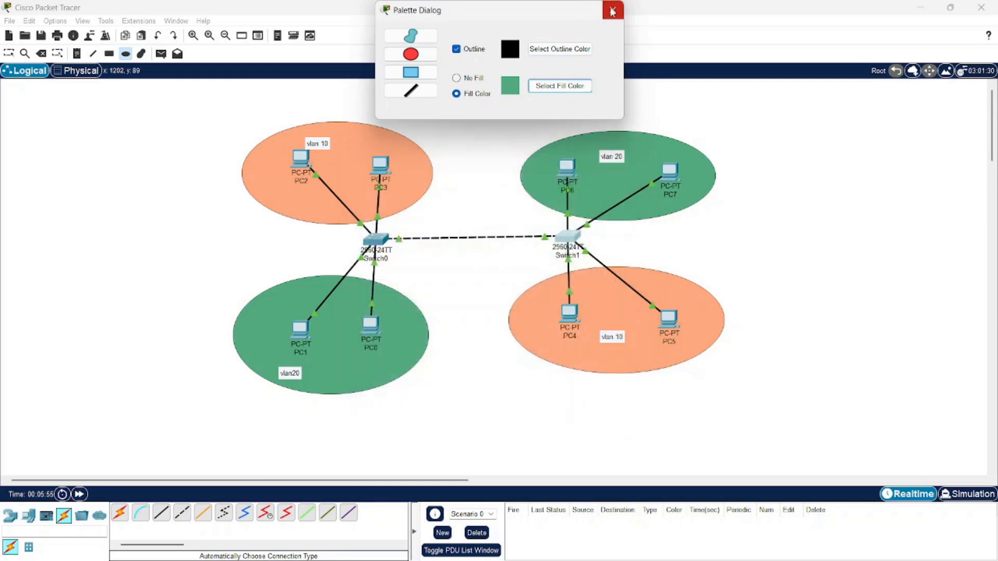
left_click(613, 10)
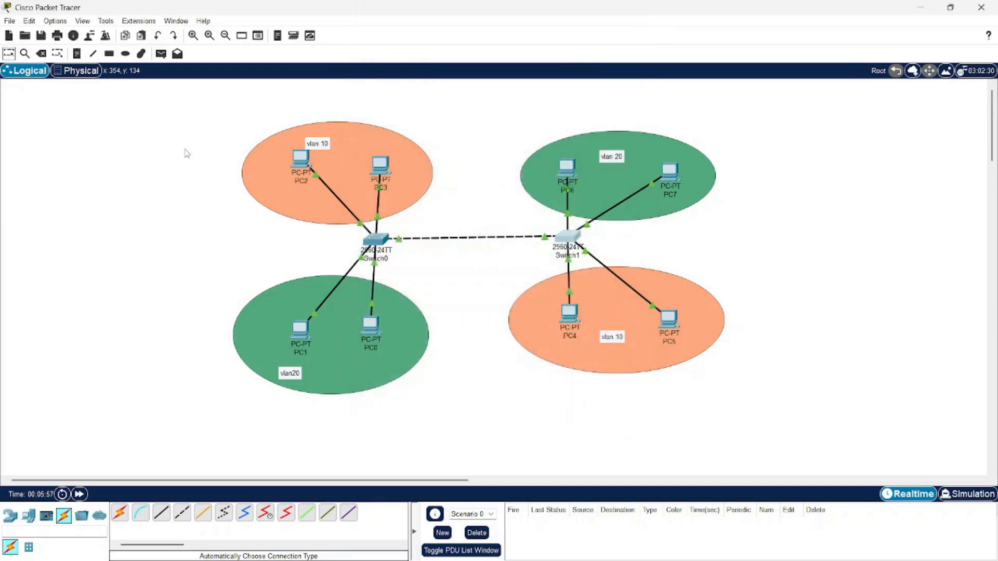
- Add notes reading "192.168.10.0" in both orange ellipses, below PC2 and below the "vlan 10" label near PC4
left_click(77, 53)
left_click(281, 191)
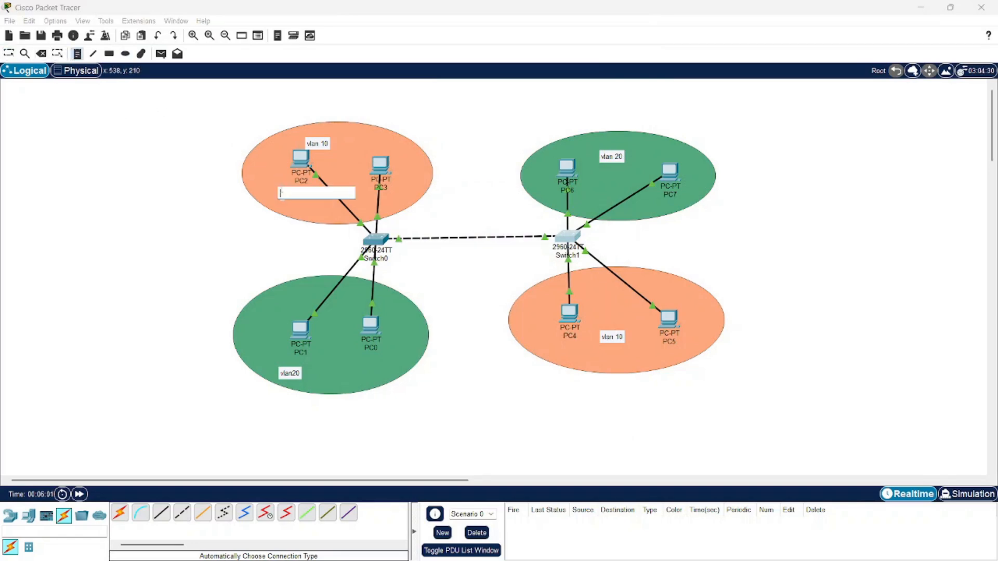
type("192.168.10.0")
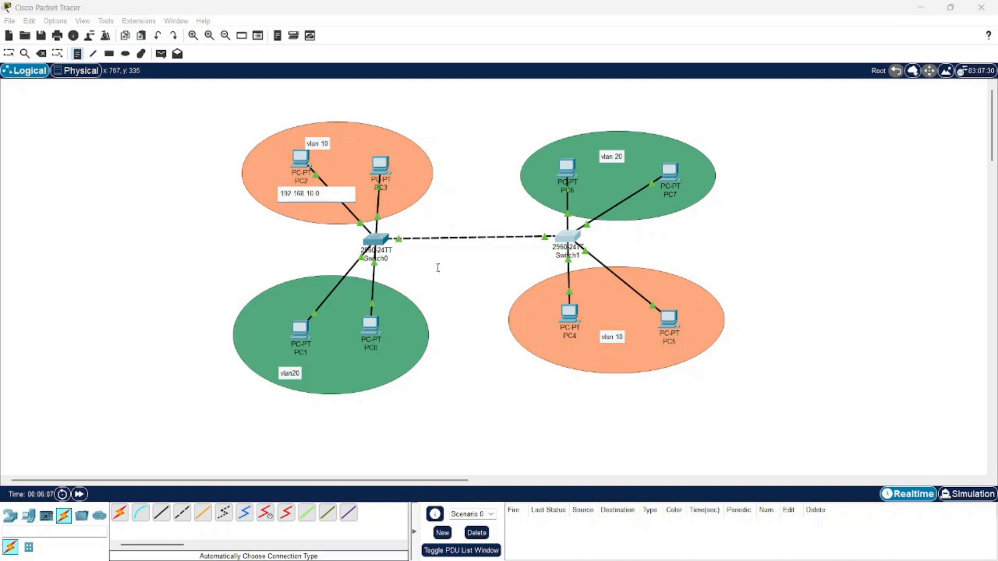
left_click(602, 355)
type("192.168")
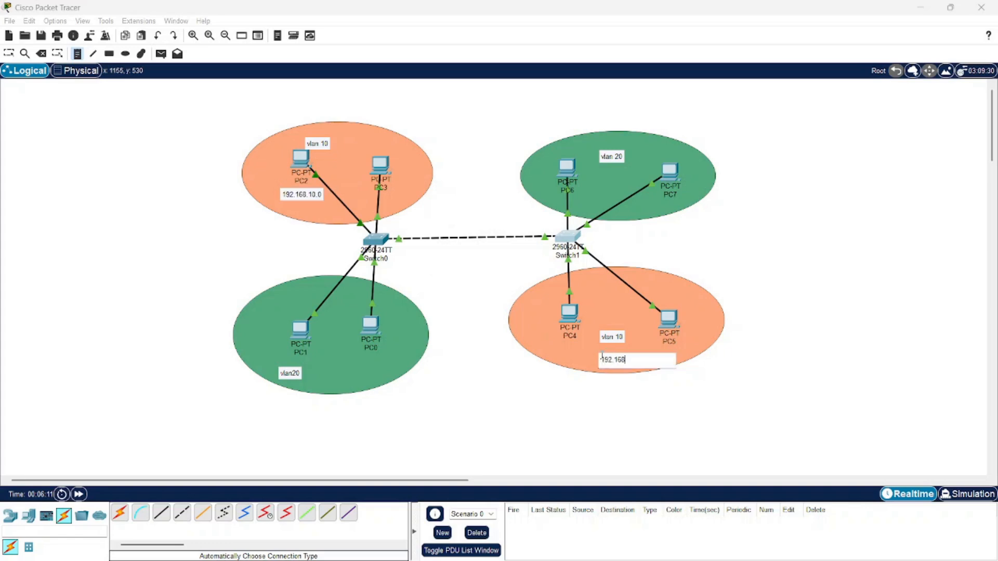
type(".10.0")
- Add notes reading "192.168.20.0" in both green ellipses, placing the one between PC6 and PC7 clear above the "vlan 20" label
left_click(591, 146)
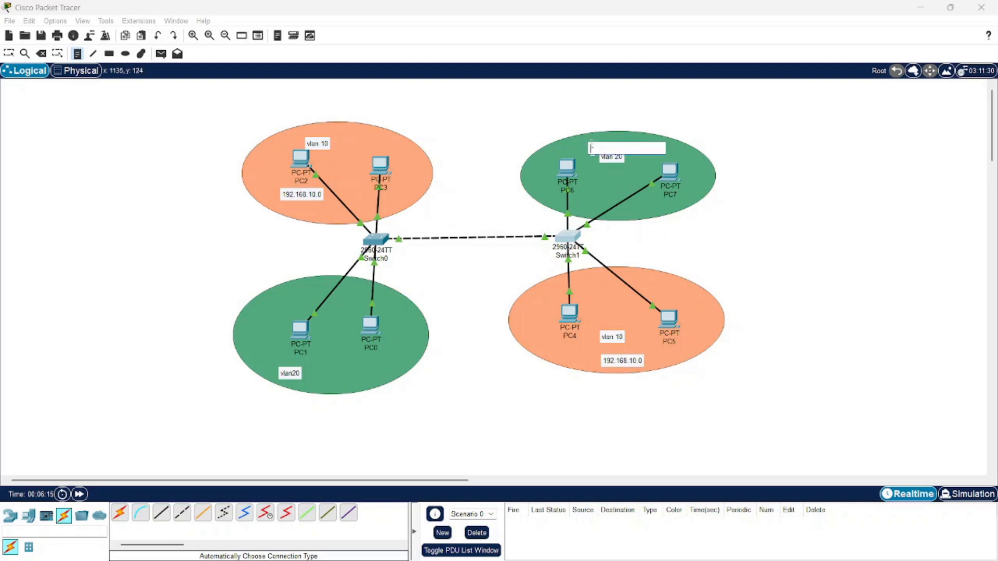
type("192.168.20.")
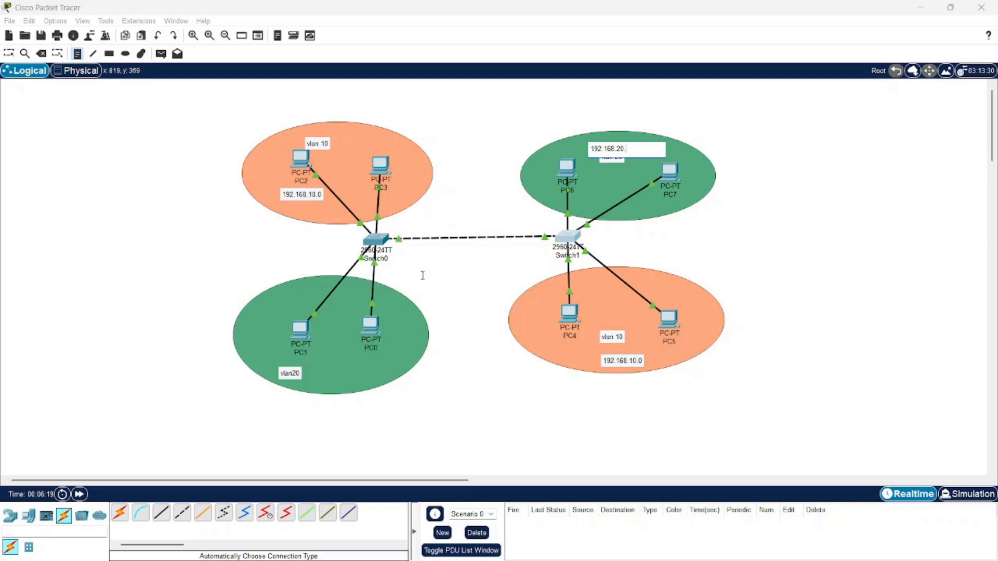
type("0")
left_click(329, 372)
type("19")
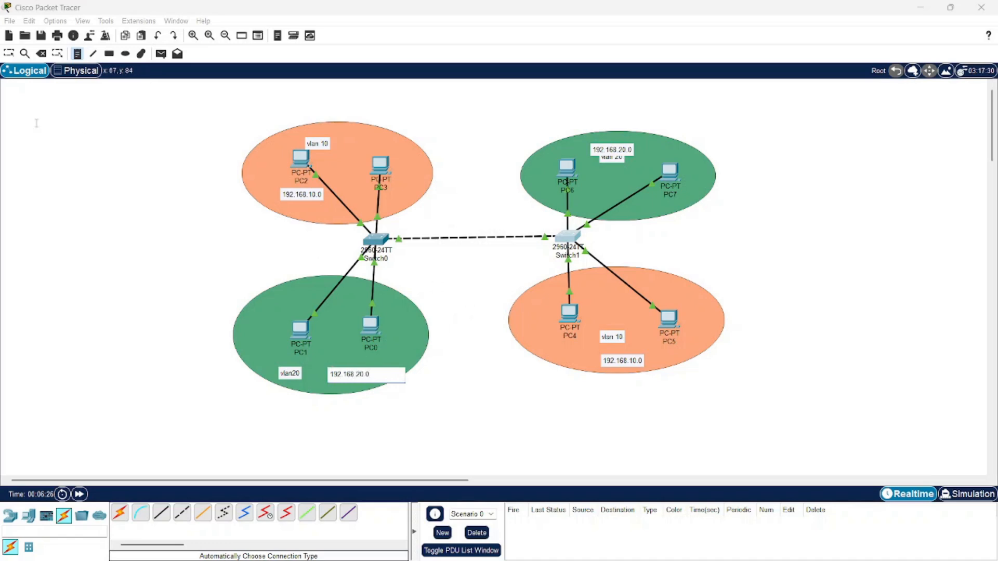
left_click(9, 54)
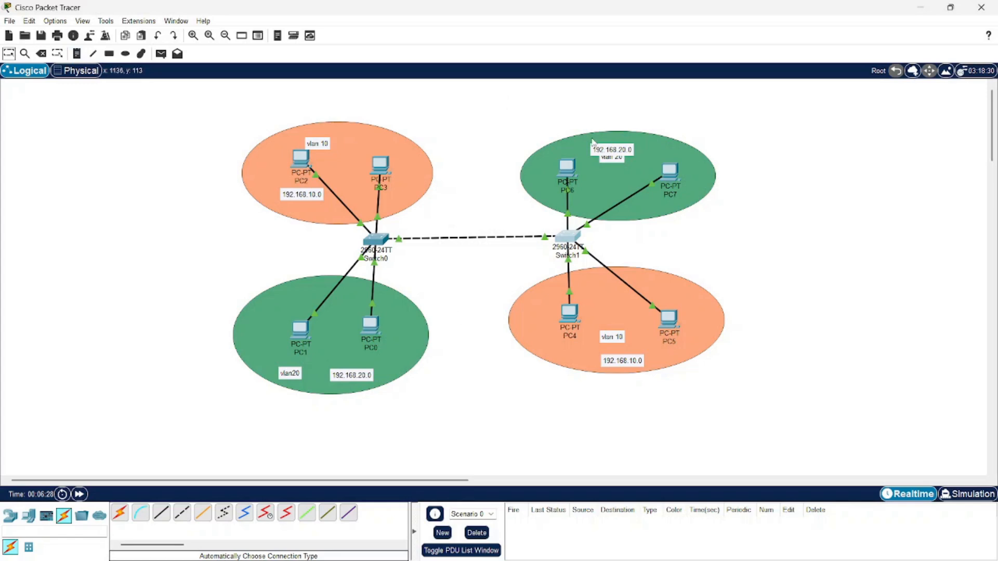
left_click_drag(605, 149, 618, 141)
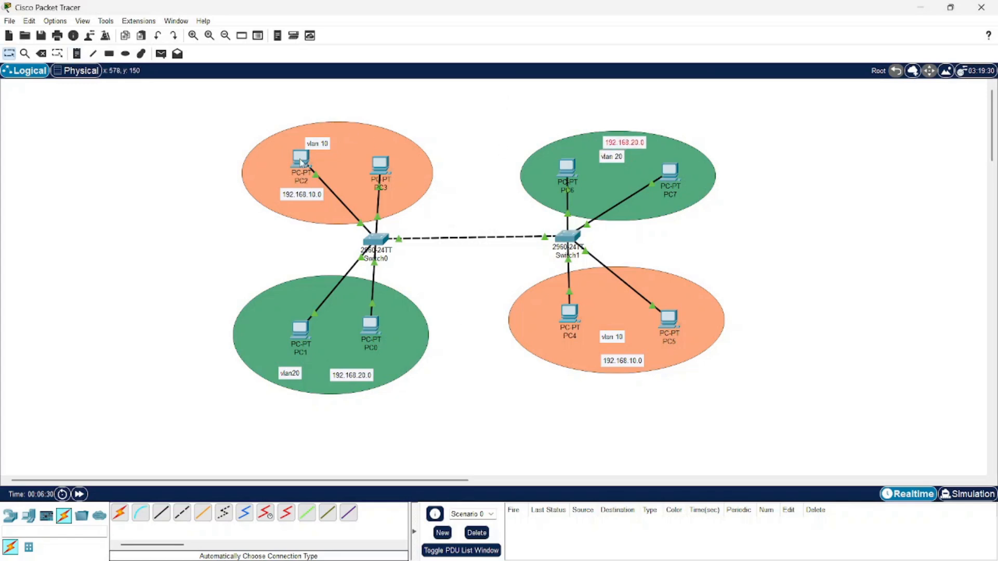
- Set PC1's static IPv4 address to 192.168.20.2 with subnet mask 255.255.255.0 and close its window
left_click(301, 329)
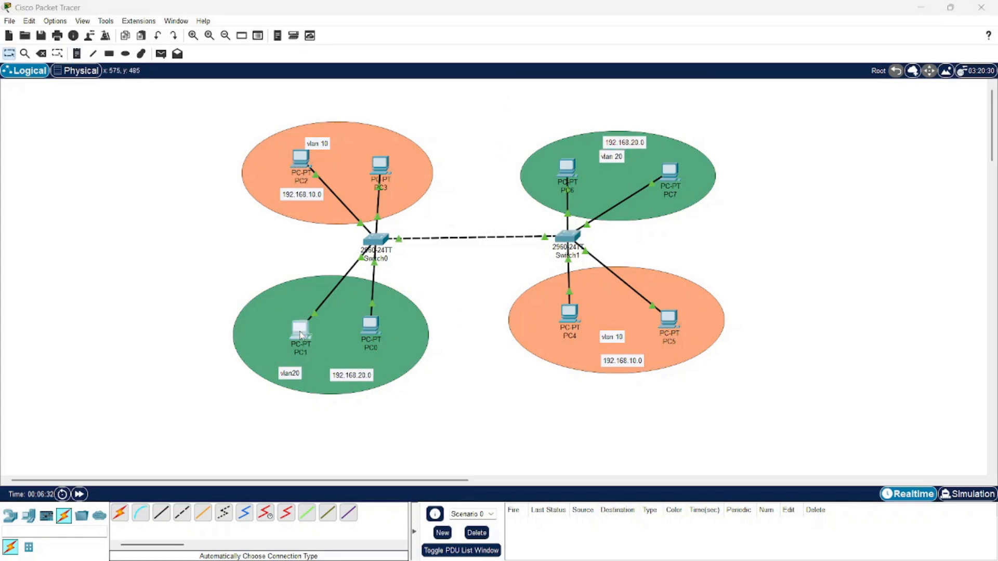
left_click(444, 132)
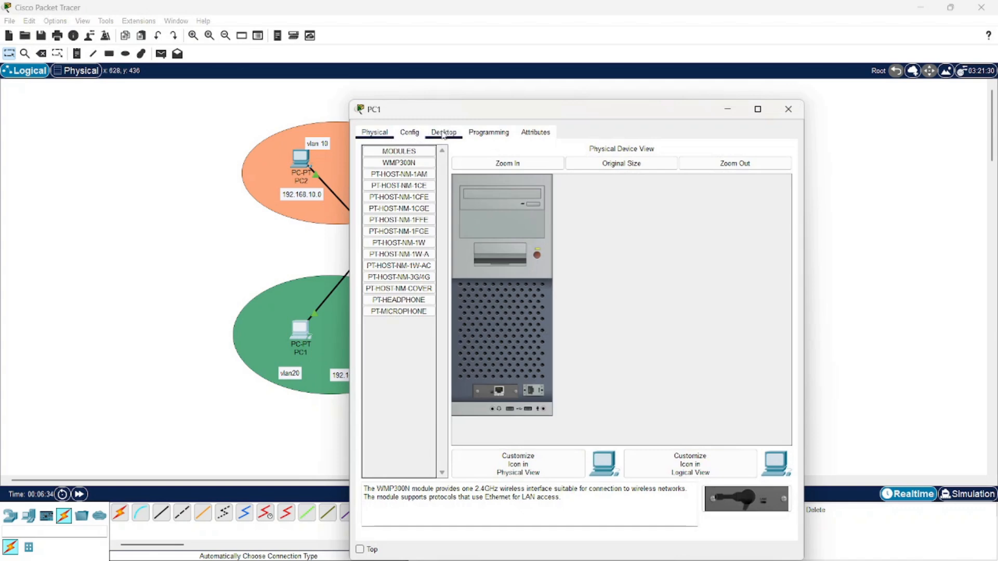
left_click(409, 175)
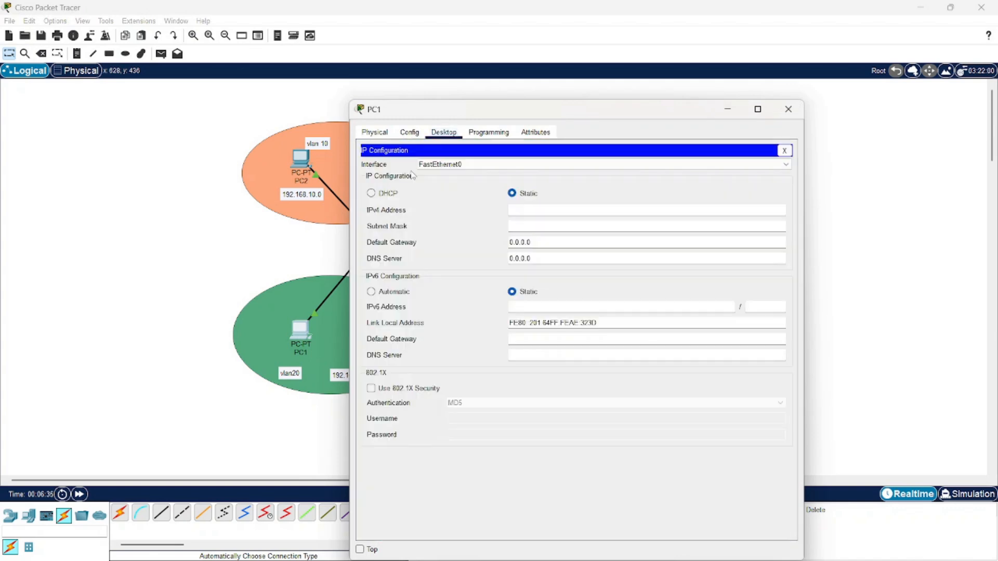
left_click(536, 211)
type("192.168.20.2")
left_click_drag(546, 211, 509, 216)
left_click(519, 225)
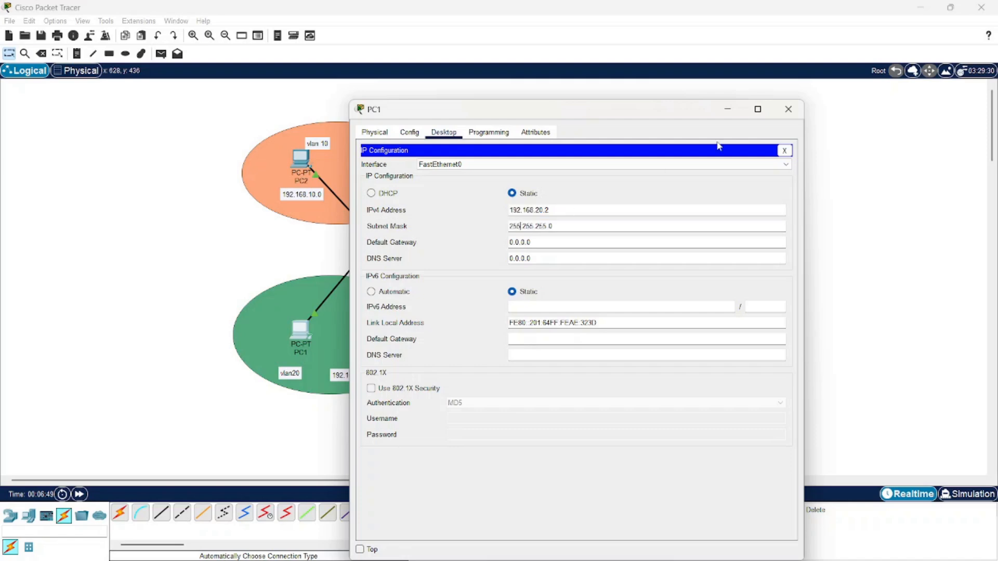
left_click(788, 109)
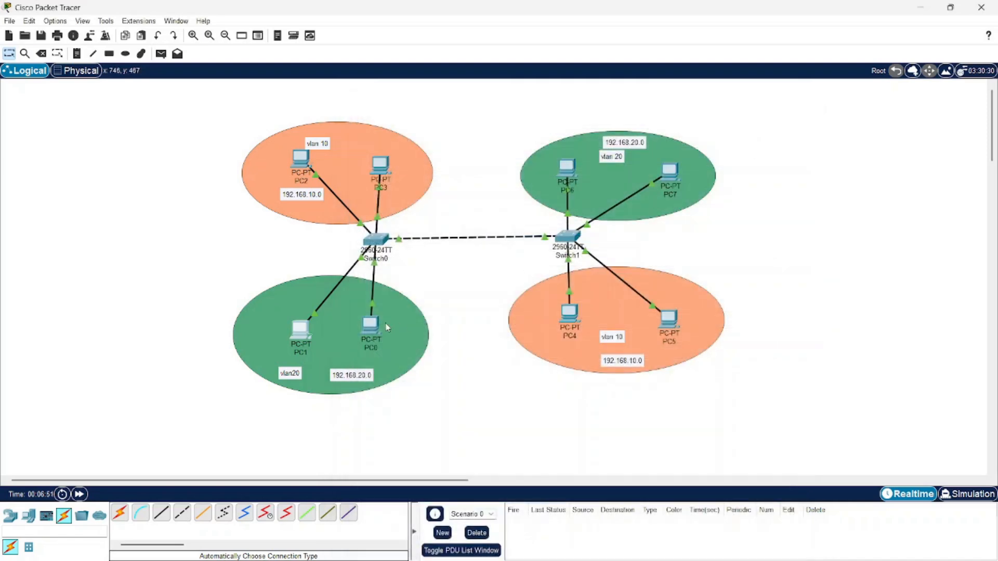
- Give PC0 a static IPv4 address in the 192.168.20.0 network, fill in its subnet mask and close its window
left_click(367, 328)
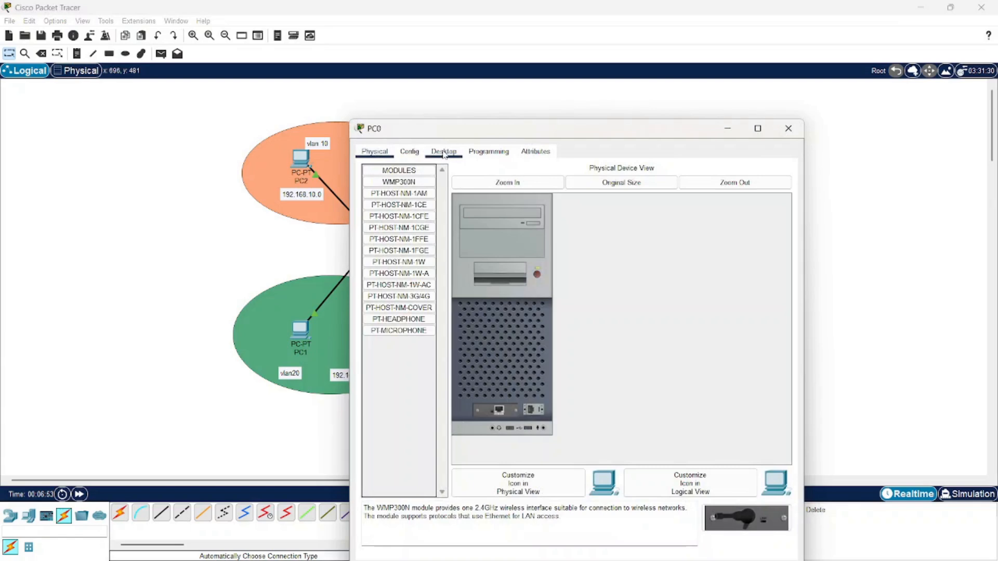
left_click(444, 150)
left_click(430, 188)
type("192.168.20")
left_click(525, 245)
left_click(788, 129)
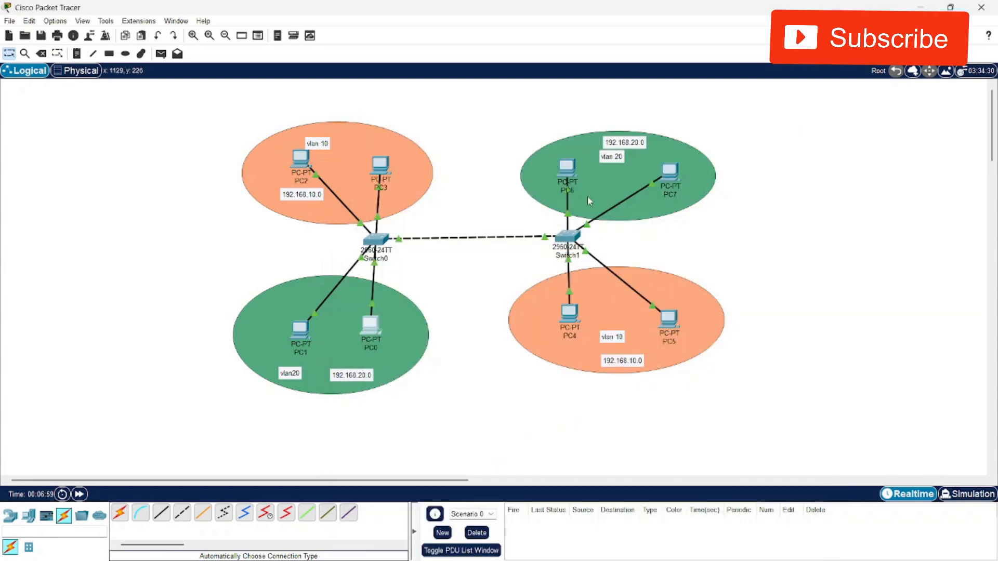
- Set PC6's static IPv4 address to 192.168.20.4 with subnet mask 255.255.255.0 and close its window
left_click(568, 169)
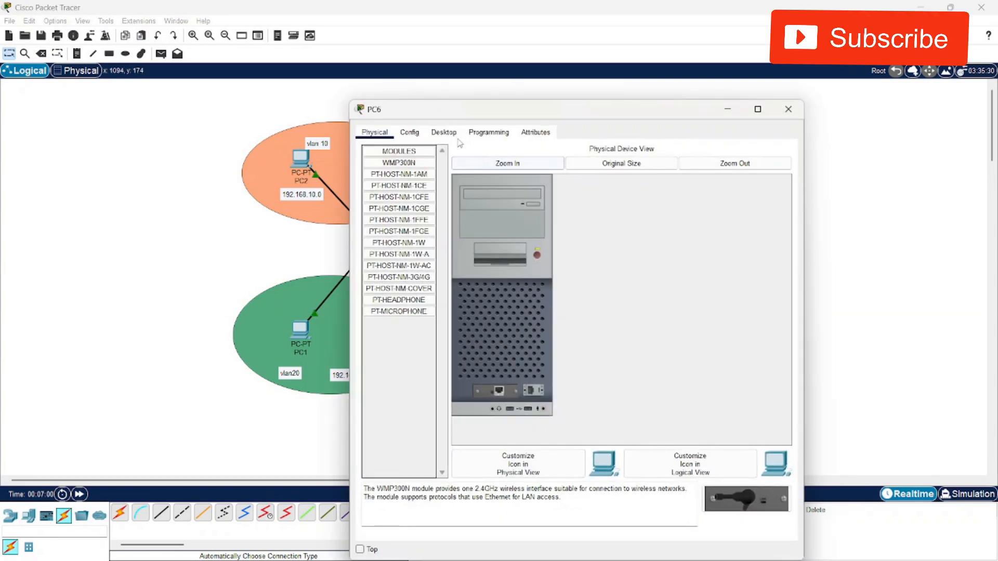
left_click(444, 133)
left_click(401, 172)
type("192.168.20.")
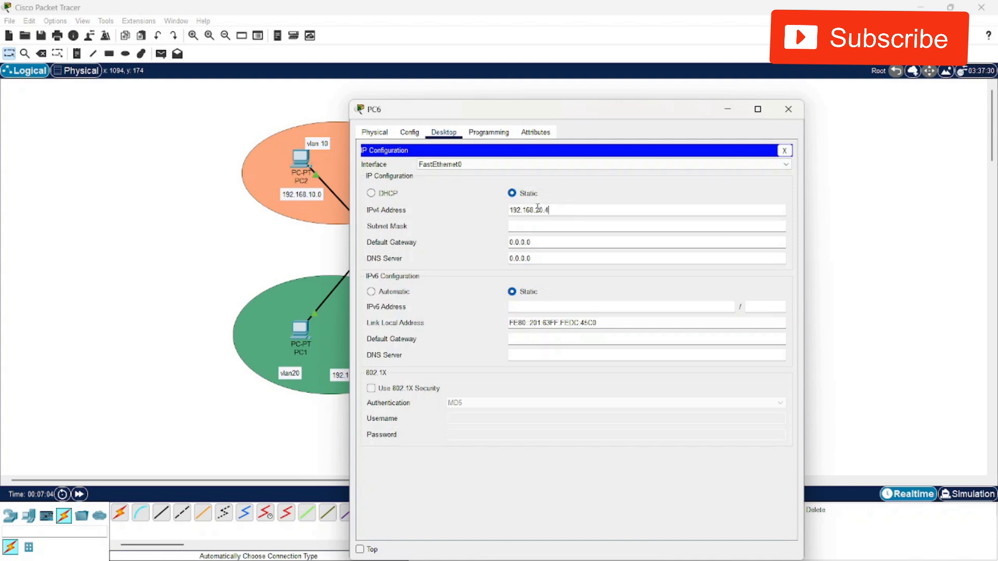
type("4")
left_click(537, 225)
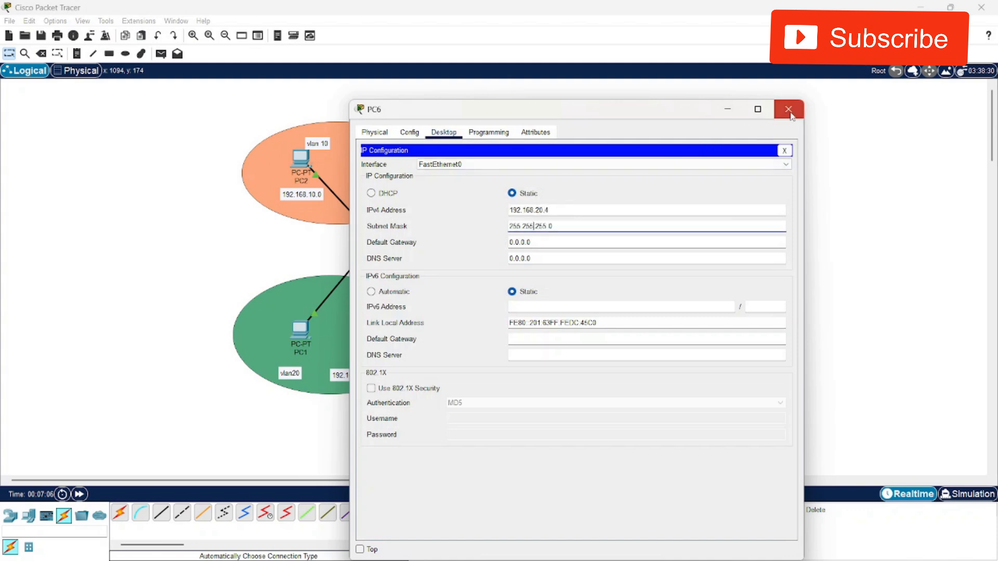
left_click(788, 109)
- Set PC7's static IPv4 address to 192.168.20.5, fill in its subnet mask and close its window
left_click(673, 173)
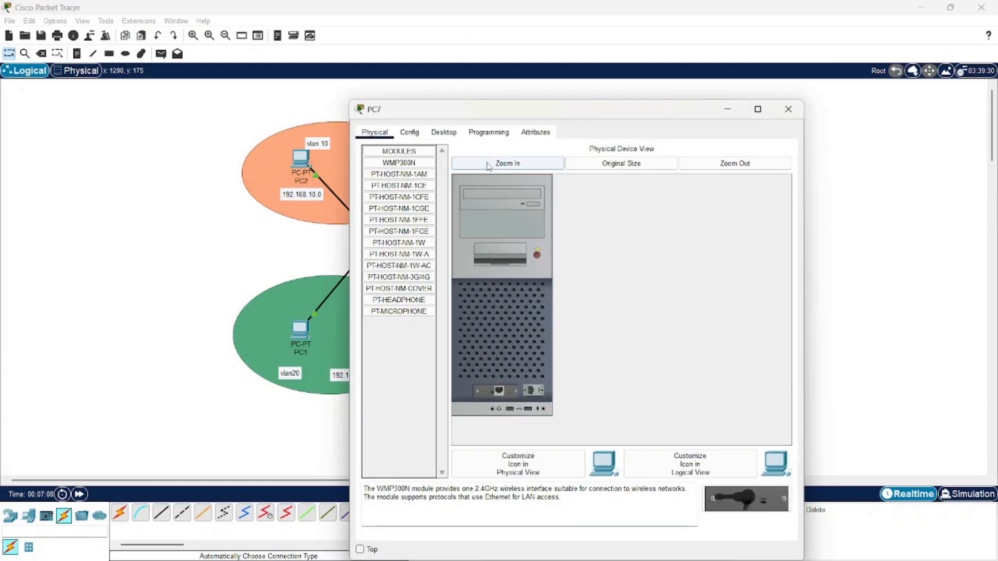
left_click(443, 132)
left_click(403, 174)
left_click(521, 211)
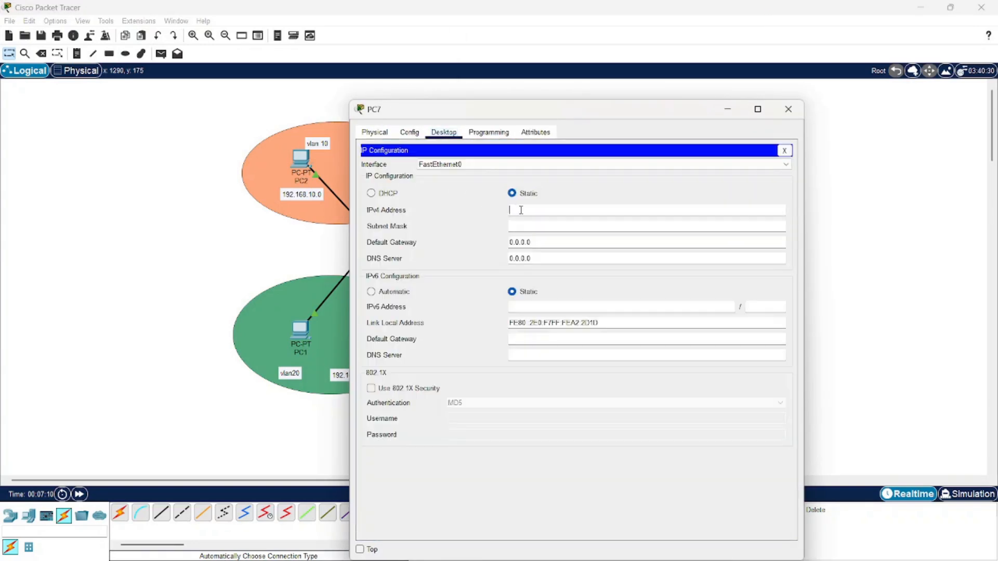
type("192.168.20.5")
left_click(525, 227)
left_click(789, 108)
- Set PC2's static IPv4 address to 192.168.10.2 with subnet mask 255.255.255.0 and close its window
left_click(300, 158)
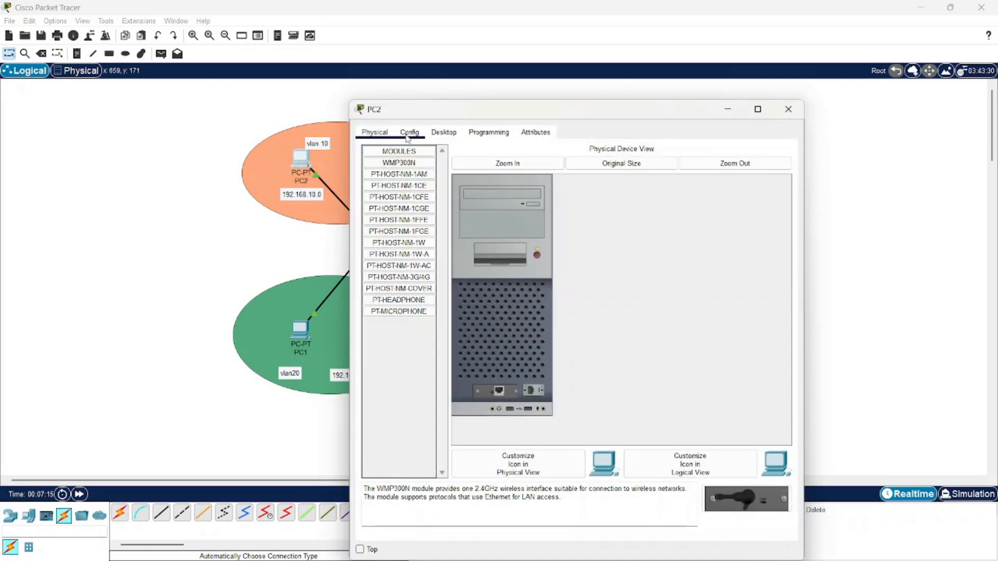
left_click(443, 132)
left_click(387, 187)
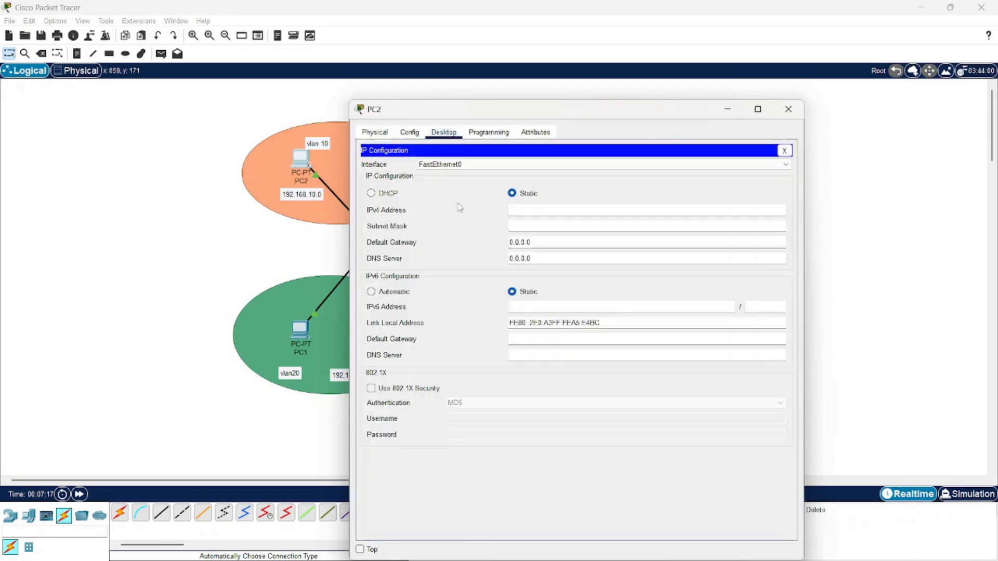
left_click(534, 211)
type("192.168.20.2")
left_click(545, 225)
left_click_drag(543, 211, 510, 213)
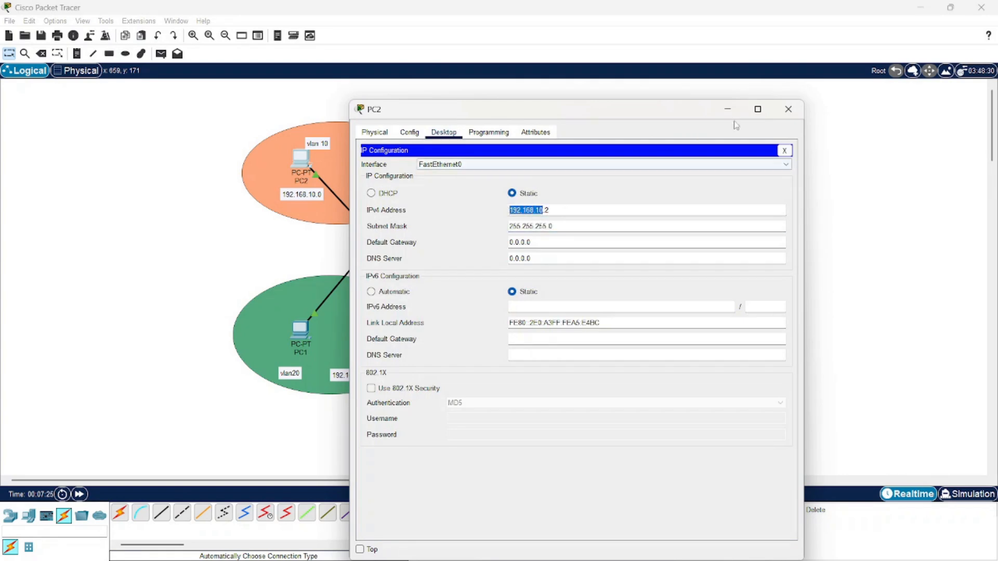
left_click(788, 108)
- Set PC3's static IPv4 address to 192.168.10.3 with subnet mask 255.255.255.0 and close its window
left_click(374, 174)
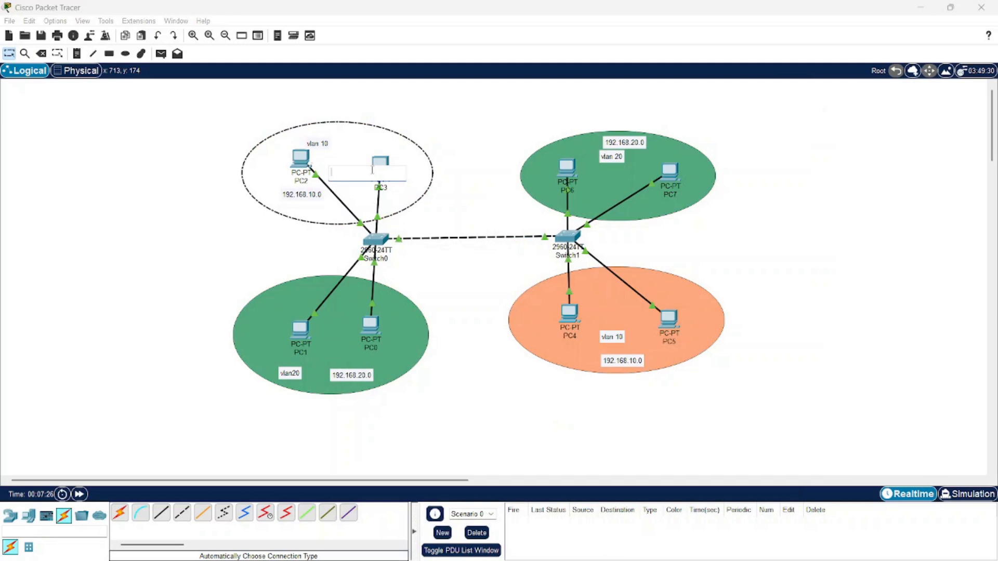
left_click(383, 166)
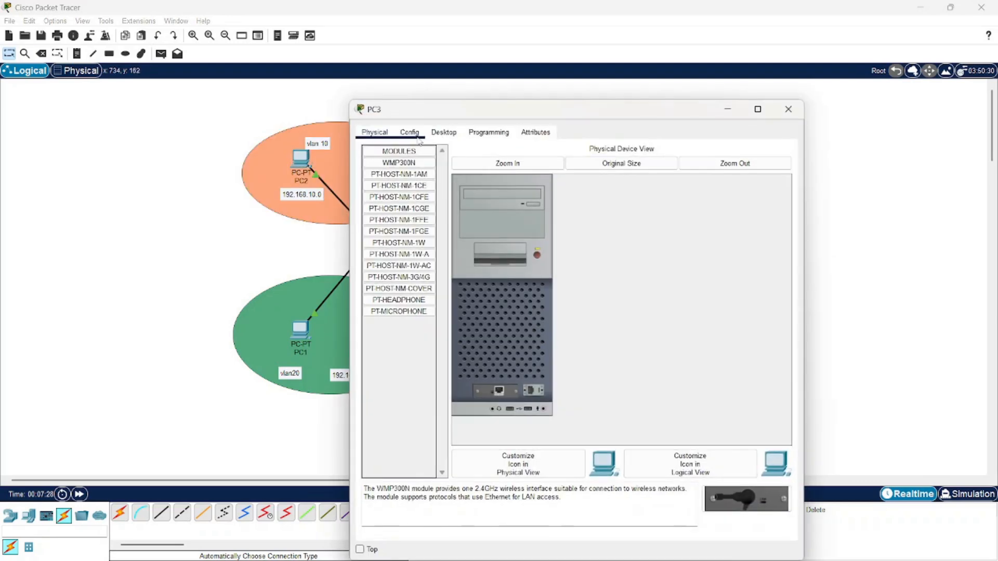
left_click(445, 136)
left_click(400, 170)
type("192.168.10.")
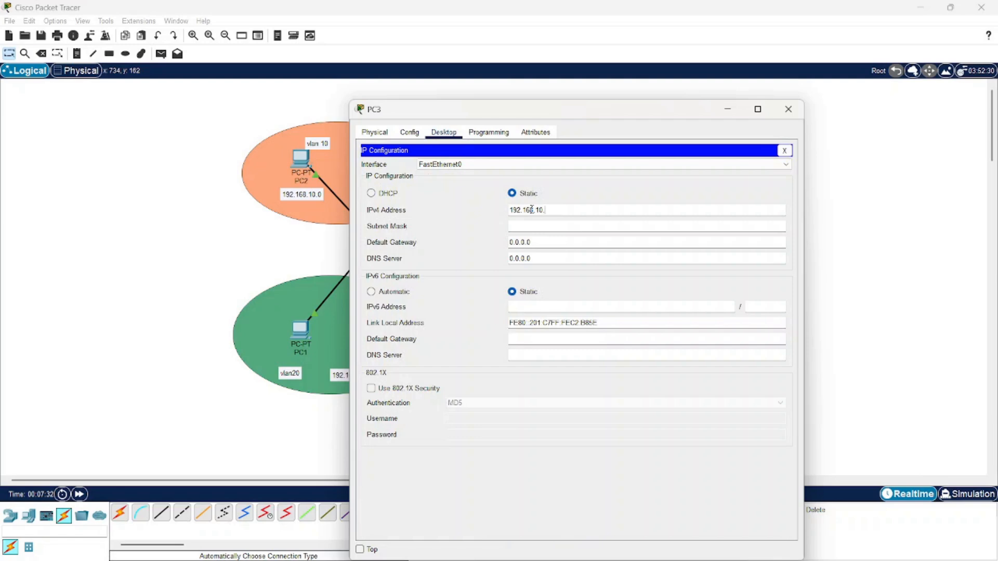
left_click(535, 225)
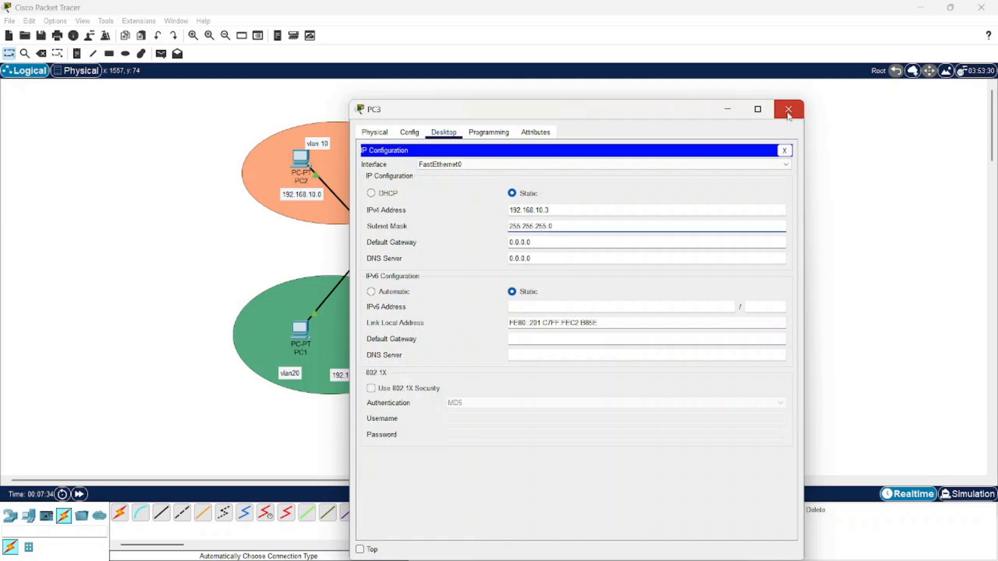
left_click(788, 109)
- Give PC4 a static IPv4 address in the 192.168.10.0 network, fill in its subnet mask and close its window
left_click(570, 314)
left_click(447, 134)
left_click(403, 185)
left_click(520, 209)
type("192.168.10")
left_click(525, 223)
left_click(789, 108)
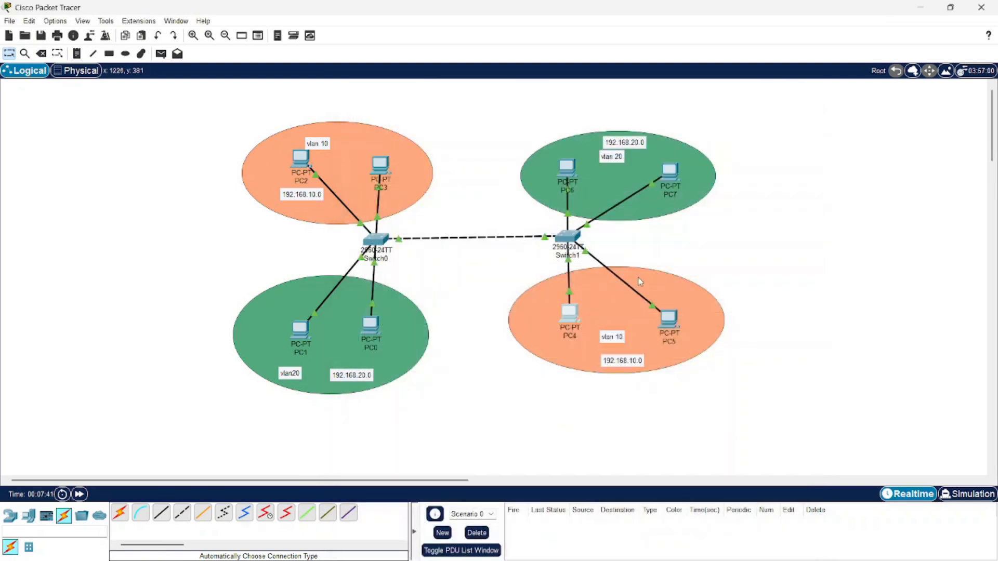
- Set PC5's static IPv4 address to 192.168.10.5, fill in its subnet mask and close its window
left_click(669, 327)
left_click(444, 133)
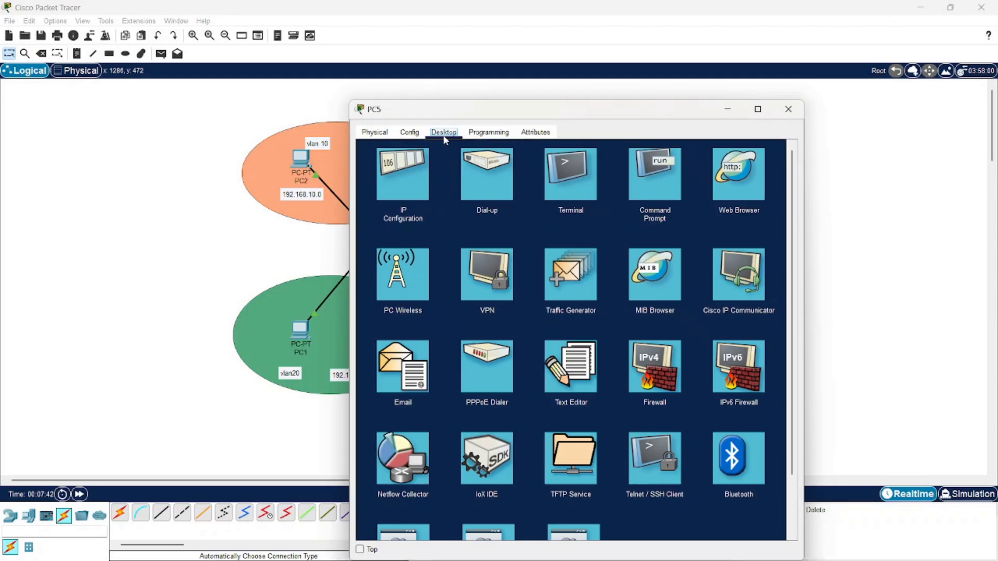
left_click(416, 187)
type("192.168.10.5")
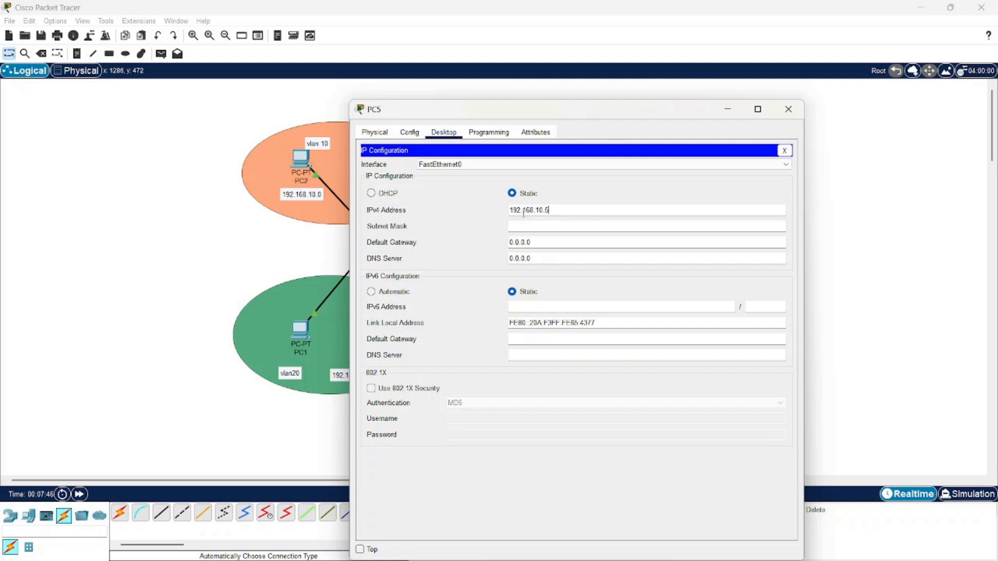
left_click(526, 228)
left_click(788, 109)
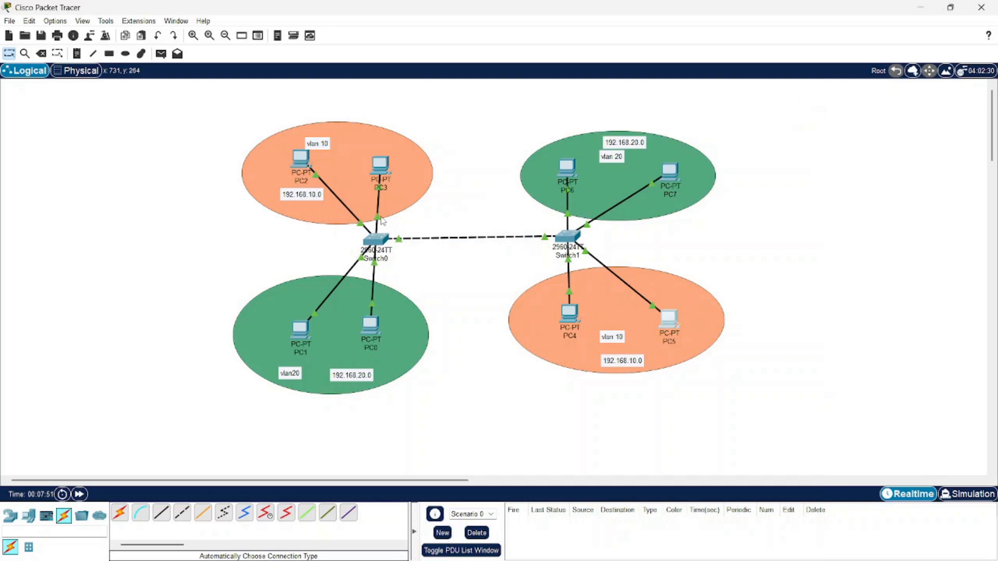
- Assign access ports FastEthernet0/2 and FastEthernet0/3 on Switch0 to VLAN 10 (Sales)
mouse_move(379, 221)
left_click(375, 240)
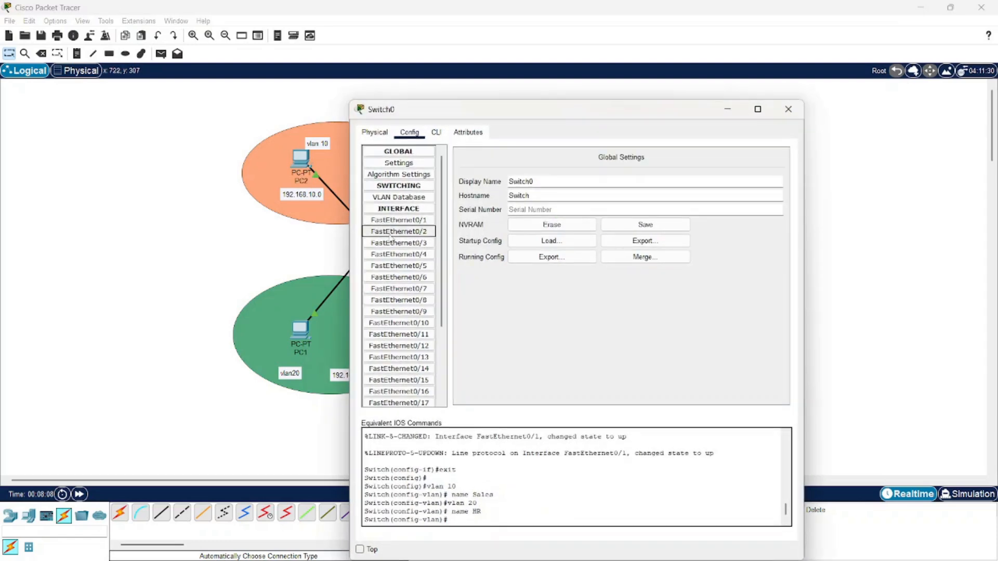
left_click(405, 232)
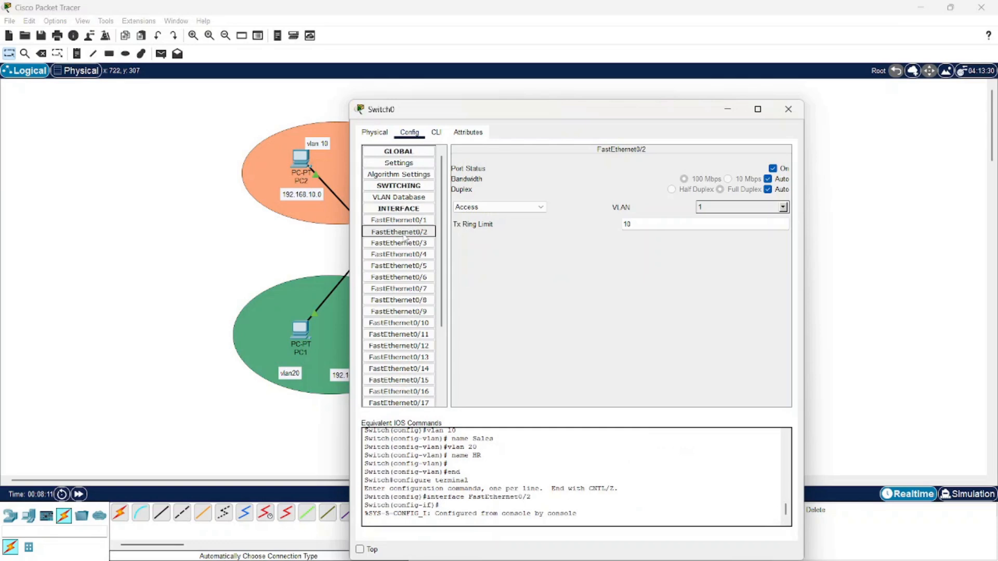
left_click(783, 209)
left_click(698, 230)
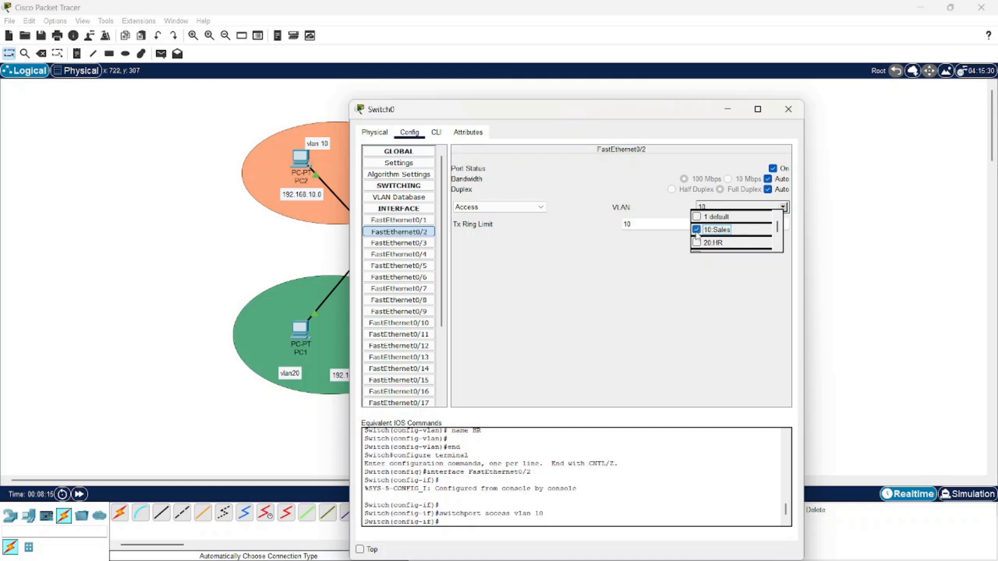
left_click(667, 248)
left_click(427, 244)
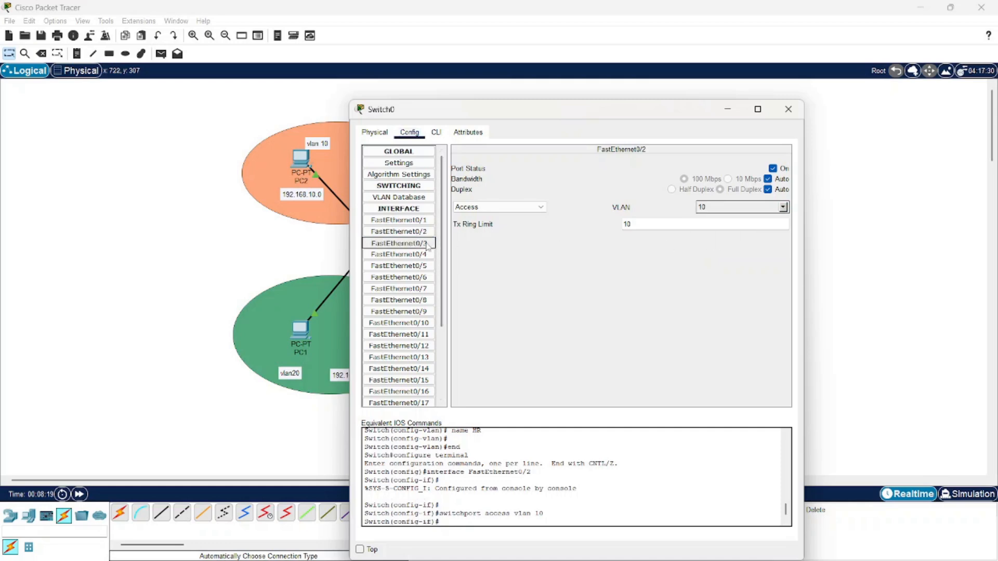
left_click(783, 206)
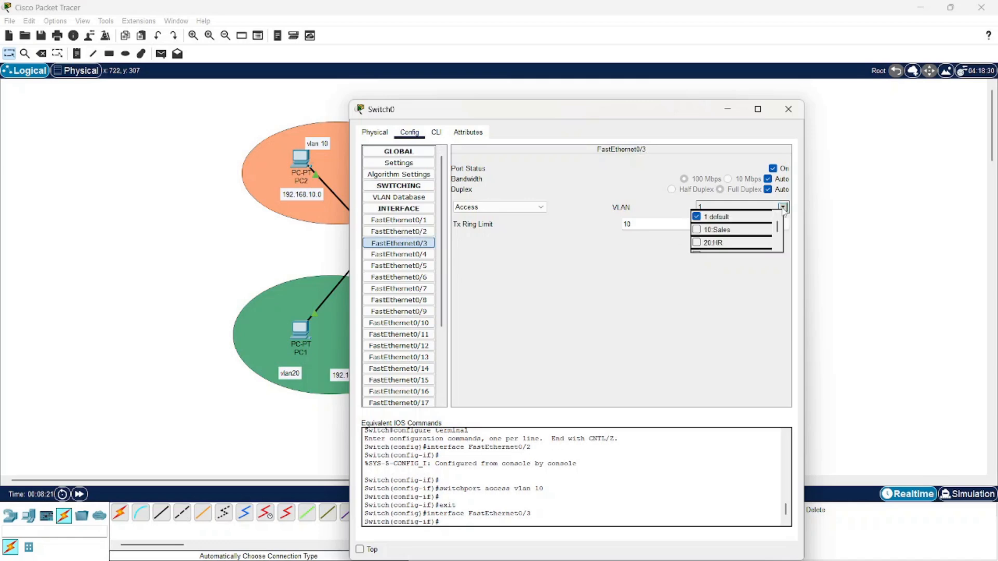
left_click(697, 230)
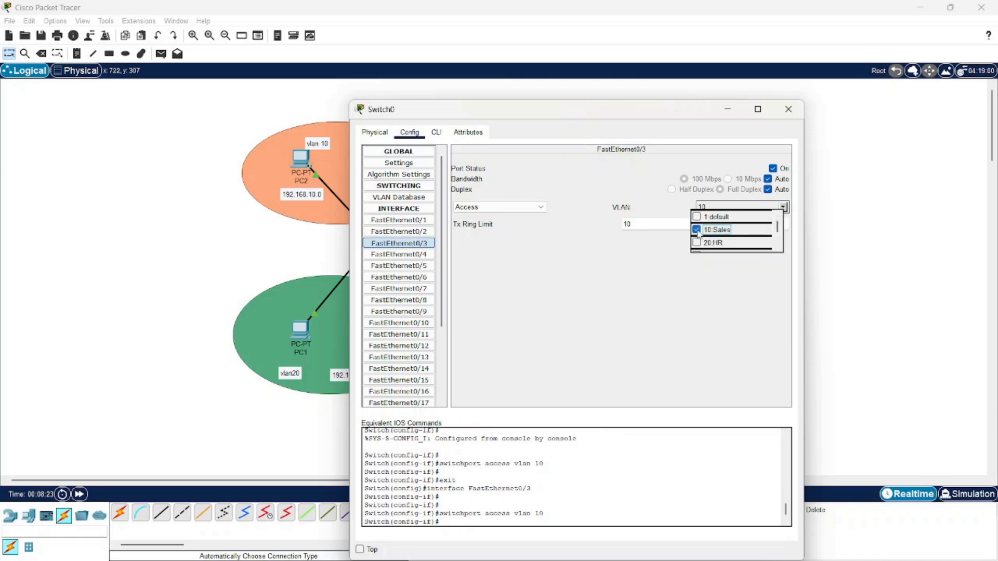
left_click(530, 279)
- Assign access ports FastEthernet0/4 and FastEthernet0/5 on Switch0 to VLAN 20 (HR) and close the switch window
left_click(428, 257)
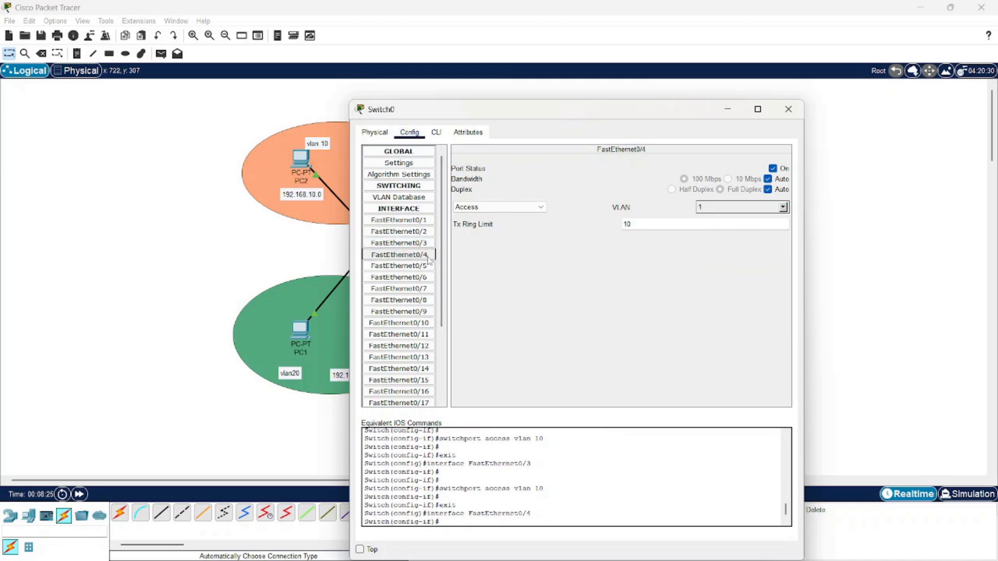
left_click_drag(476, 117, 604, 82)
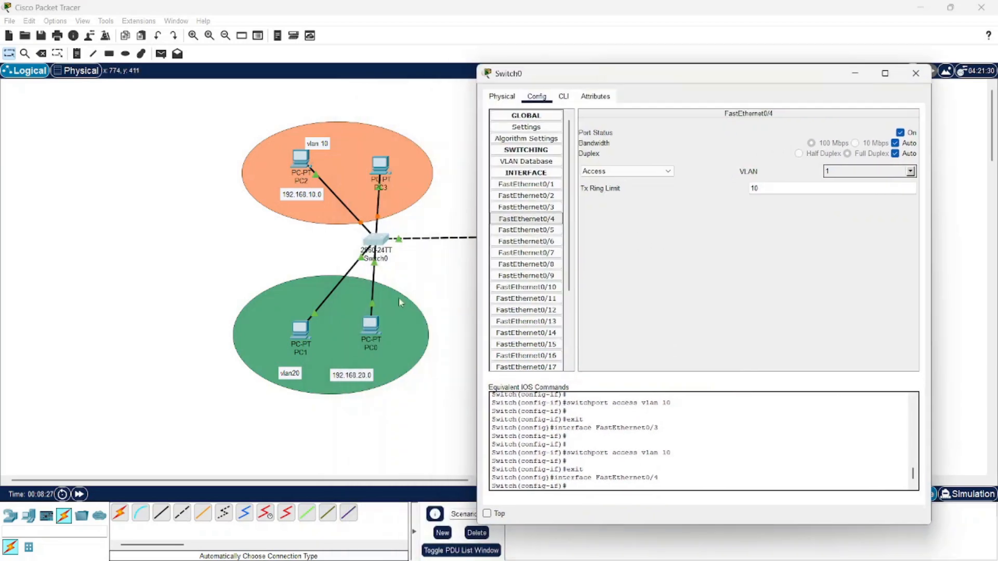
left_click(910, 172)
left_click(825, 208)
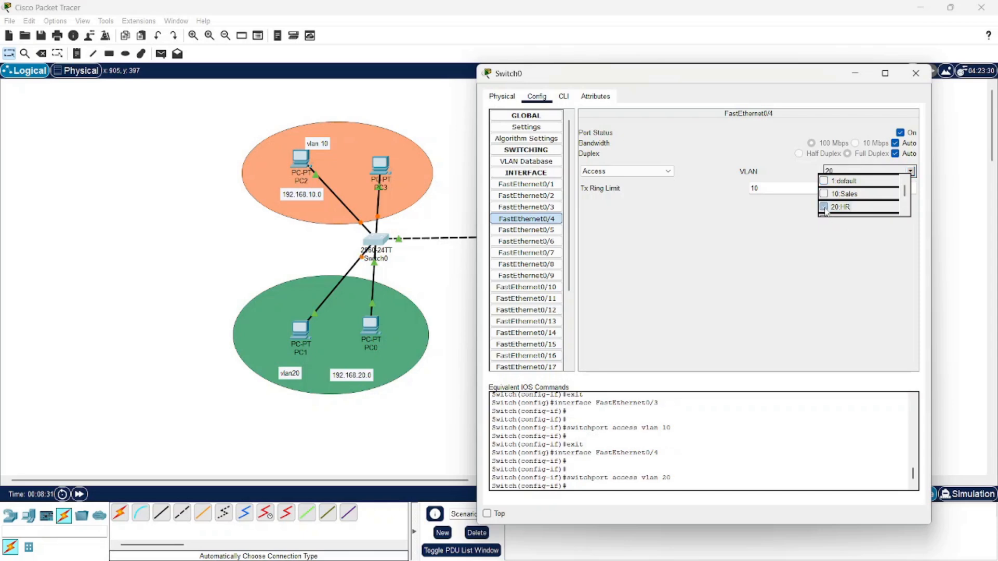
left_click(648, 245)
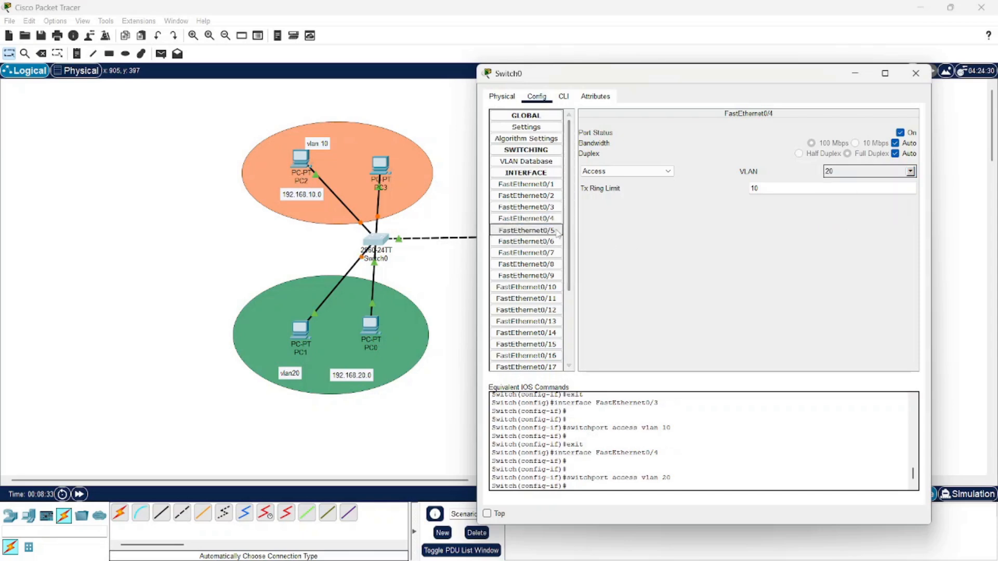
left_click(556, 231)
left_click(910, 172)
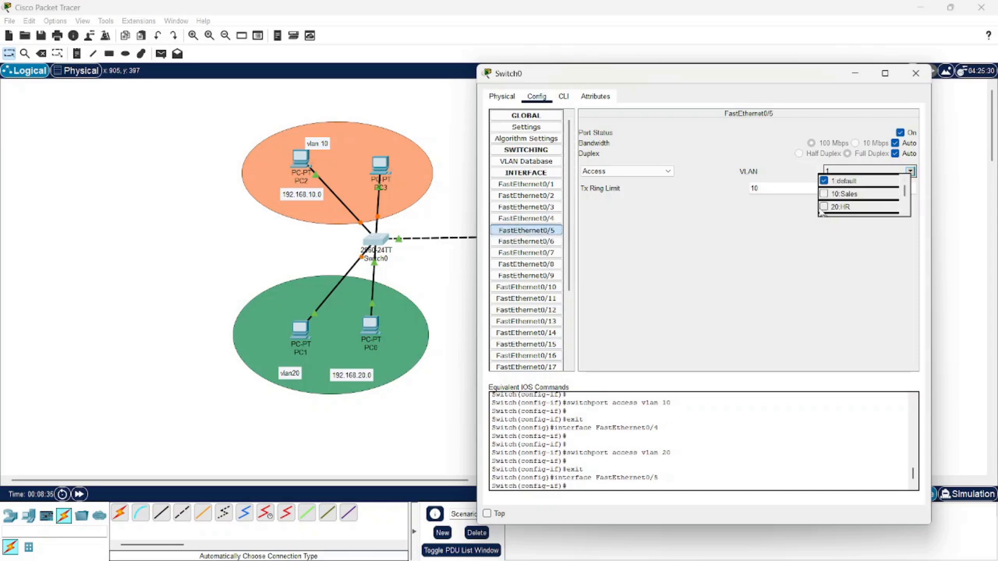
left_click(823, 207)
left_click(742, 246)
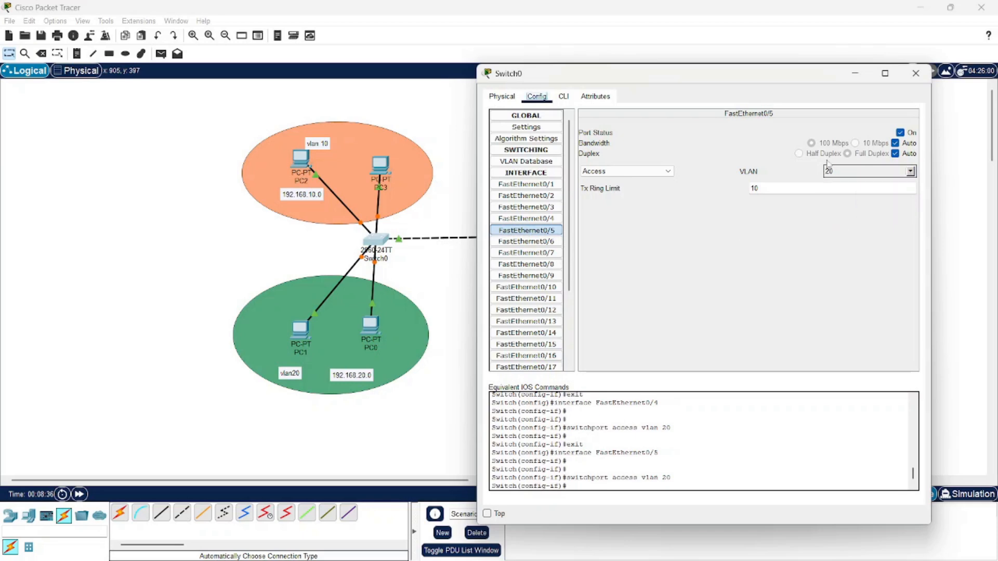
left_click(917, 71)
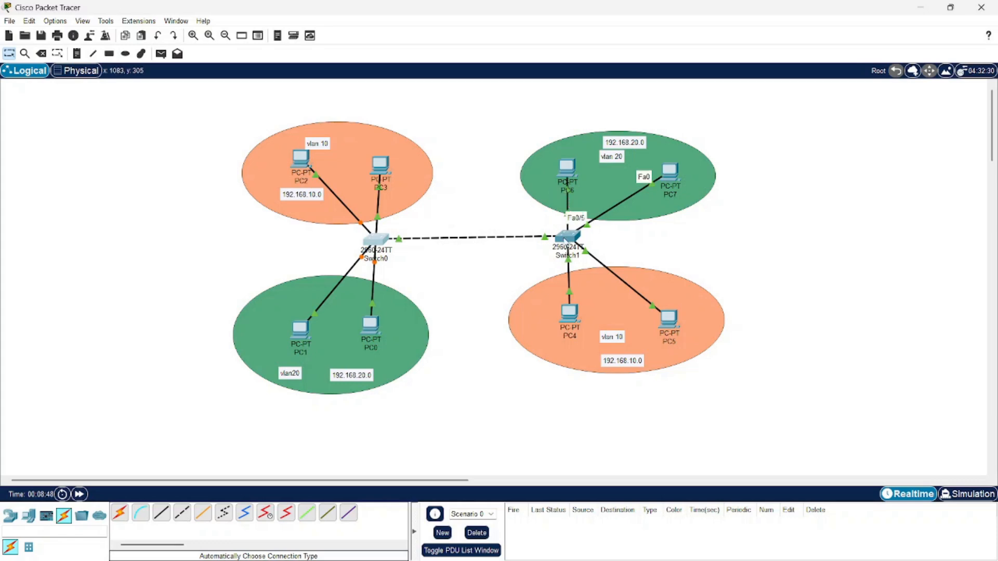
- Assign access ports FastEthernet0/4 and FastEthernet0/5 on Switch1 to VLAN 20 (HR)
left_click(567, 237)
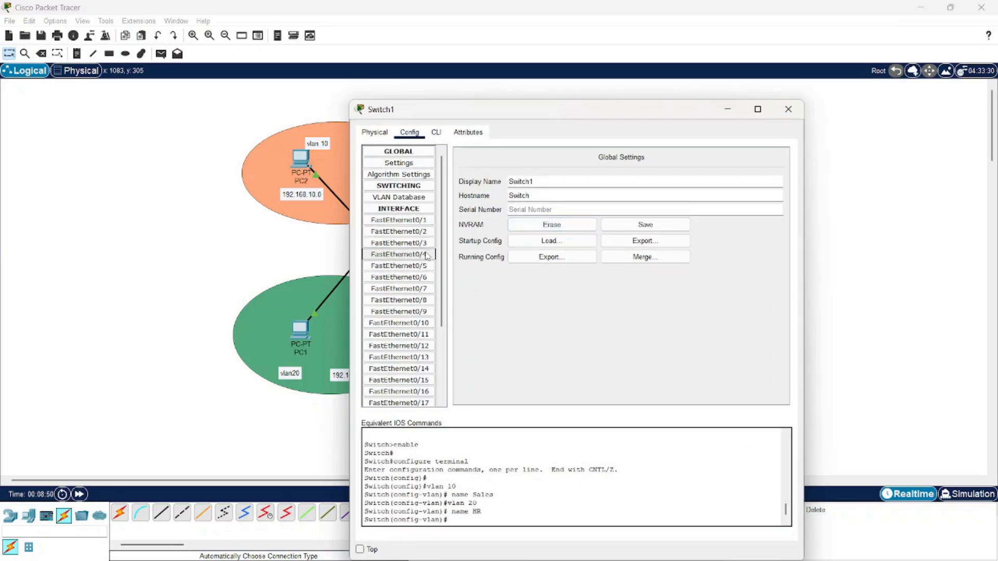
left_click(398, 254)
left_click(783, 207)
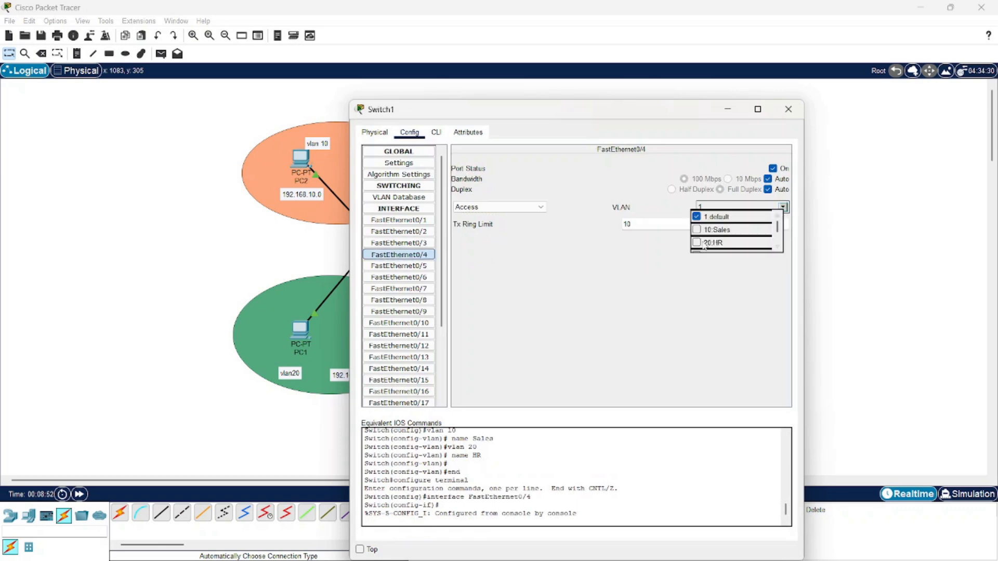
left_click(697, 243)
left_click(649, 305)
left_click(399, 266)
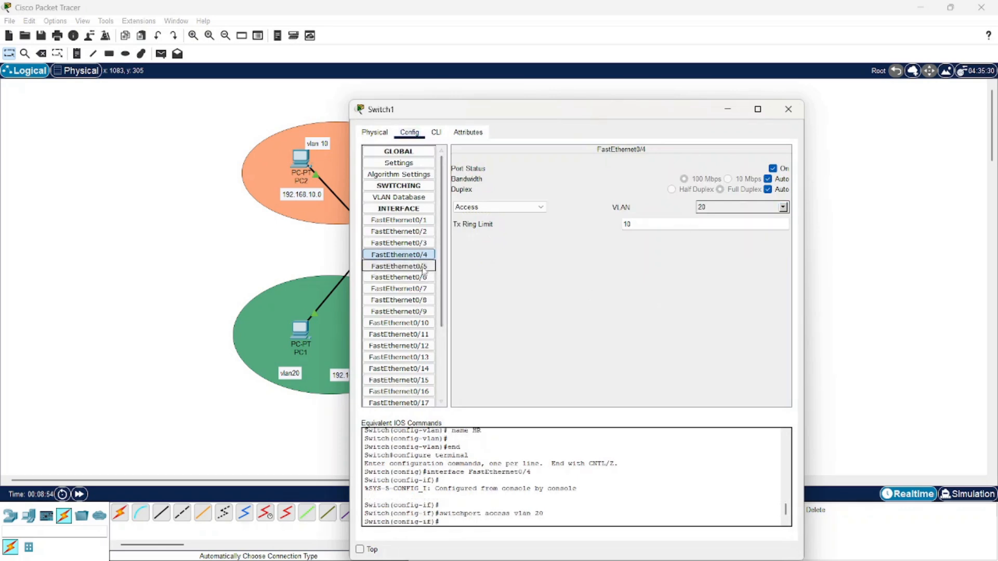
left_click(783, 207)
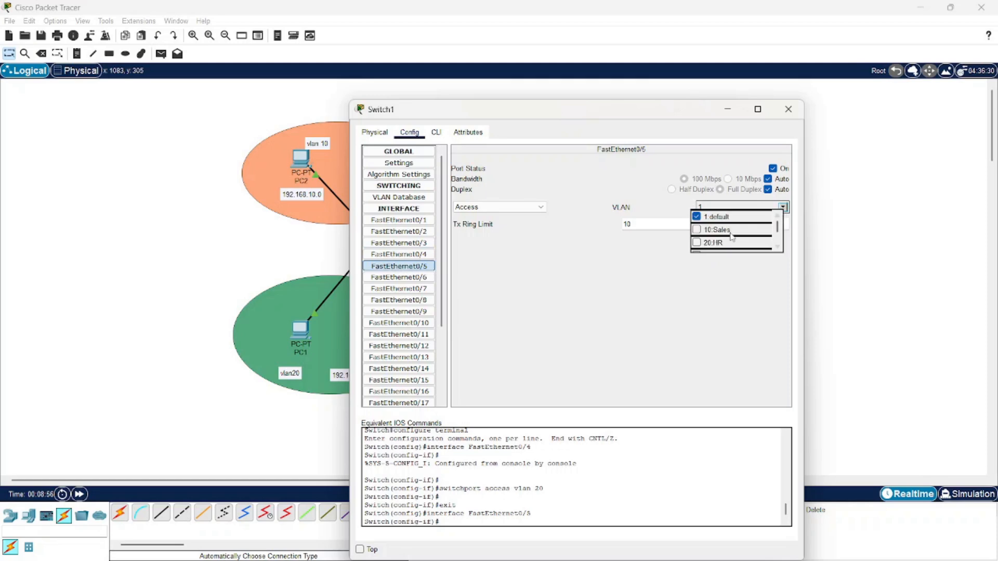
left_click(697, 243)
left_click(632, 283)
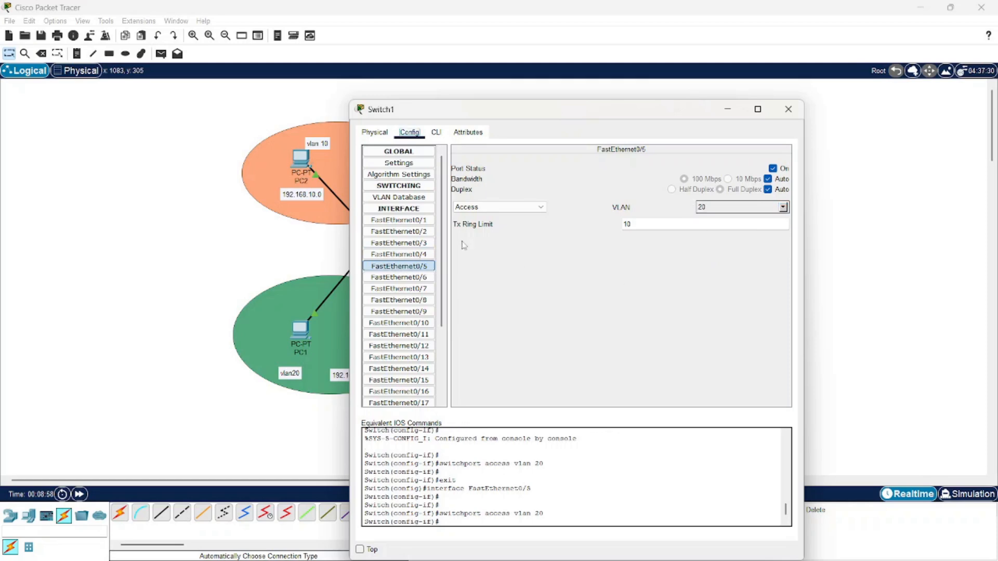
- Assign access ports FastEthernet0/2 and FastEthernet0/3 on Switch1 to VLAN 10 (Sales) and close the switch window
left_click(426, 233)
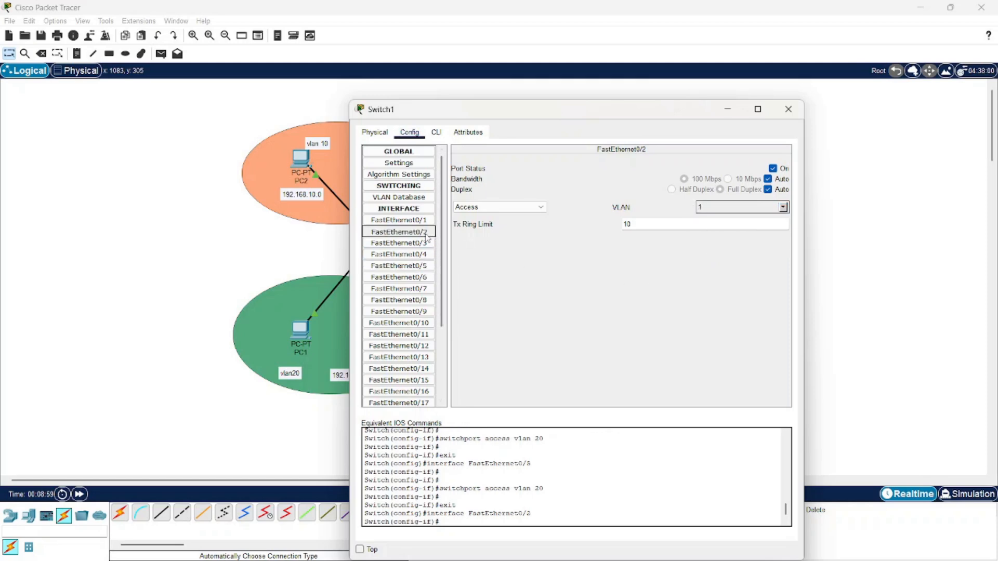
left_click(782, 208)
left_click(697, 230)
left_click(576, 260)
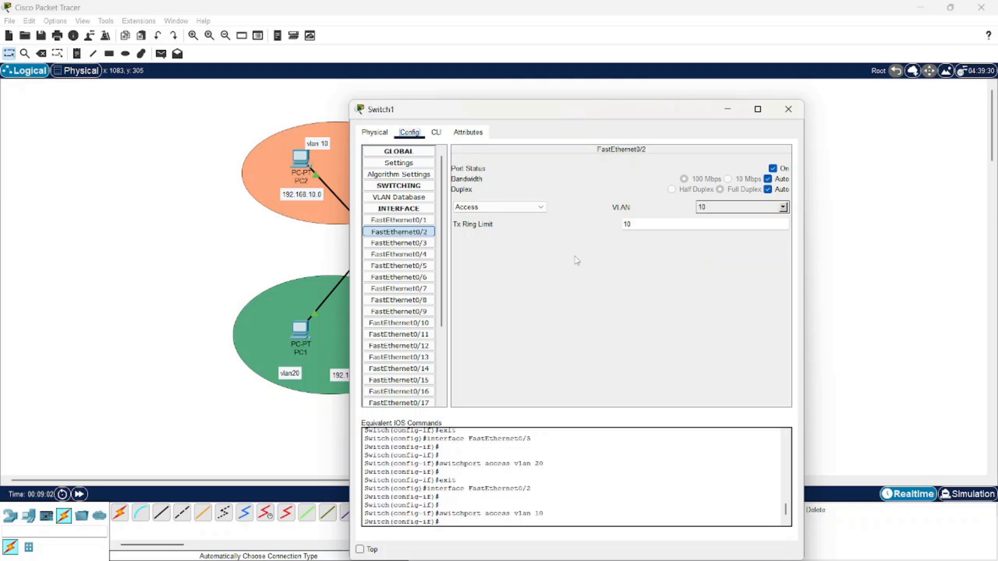
left_click(424, 244)
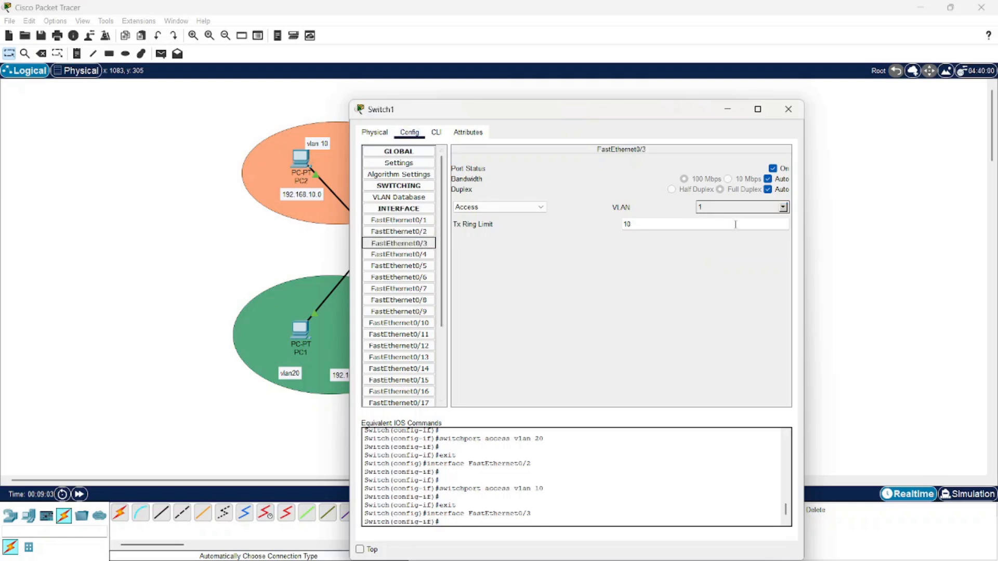
left_click(782, 207)
left_click(696, 229)
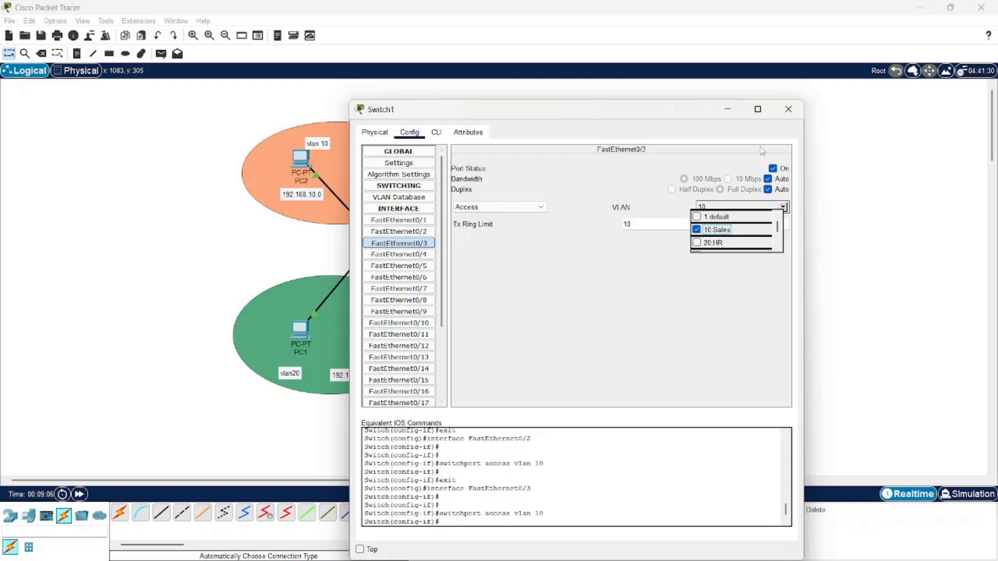
left_click(788, 109)
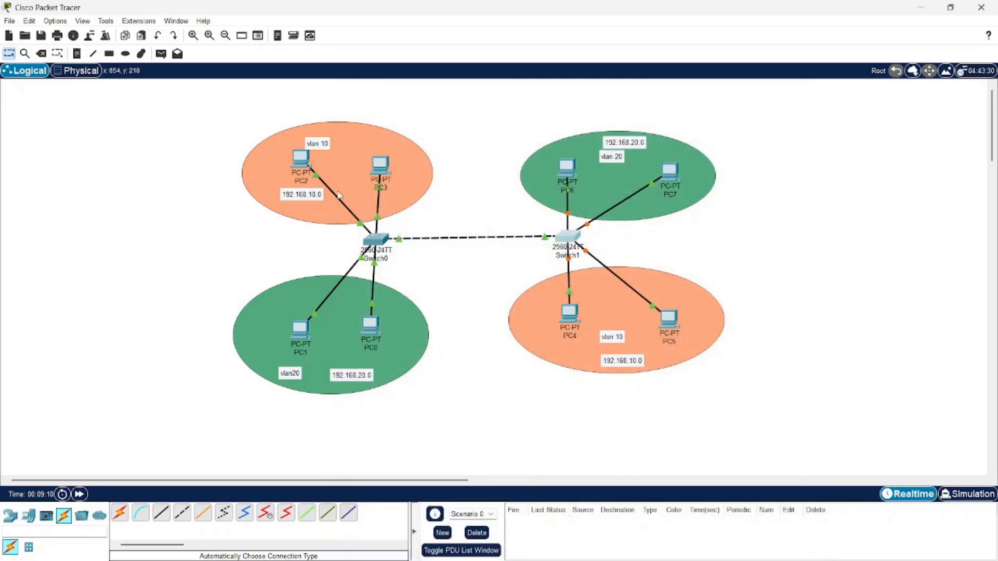
- Shift the vlan 10 label between PC2 and PC3 slightly to the right within its orange ellipse
left_click_drag(324, 145, 338, 147)
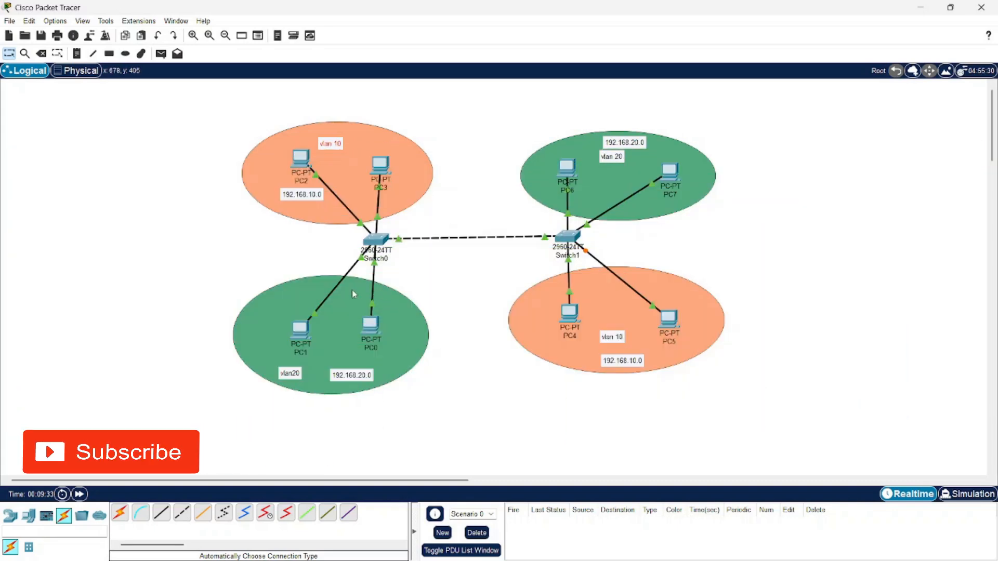
- Test VLAN 10 connectivity by sending simple PDUs from PC2 to PC3 and from PC2 to PC4
left_click(162, 53)
left_click(300, 155)
left_click(381, 163)
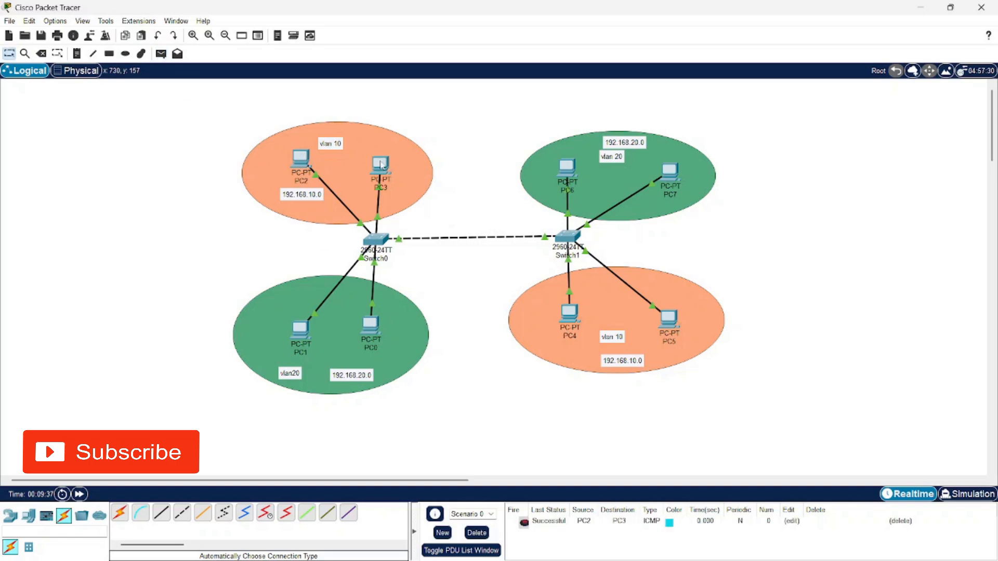
left_click(161, 53)
left_click(302, 158)
left_click(570, 316)
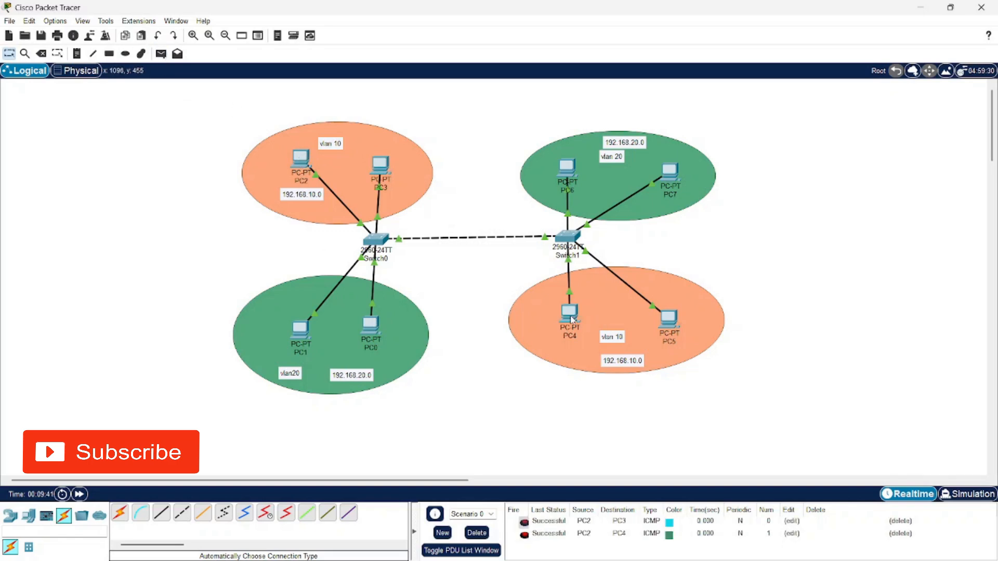
- Test VLAN 20 connectivity across the two switches by sending a simple PDU from PC1 to PC6
left_click(161, 54)
left_click(300, 329)
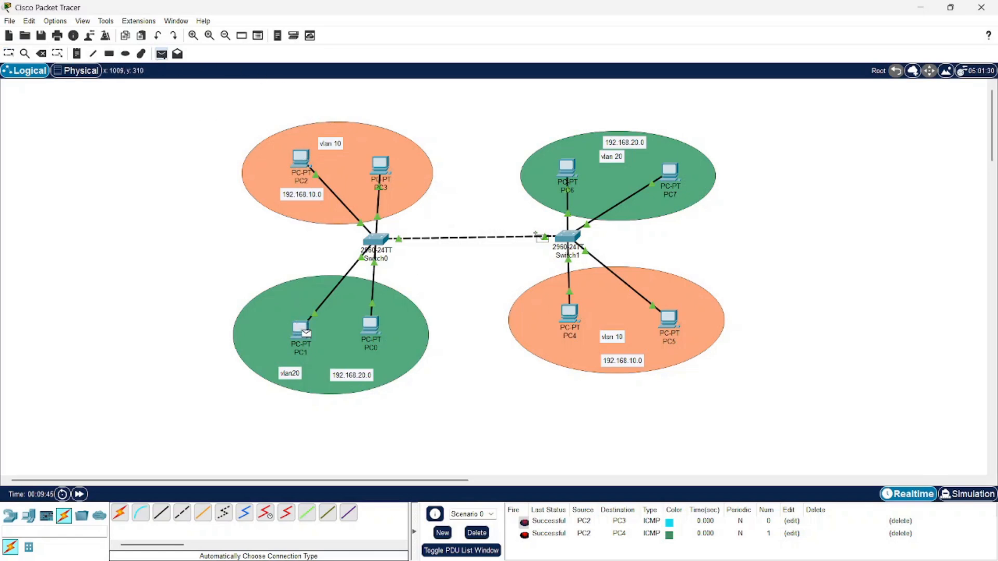
left_click(571, 170)
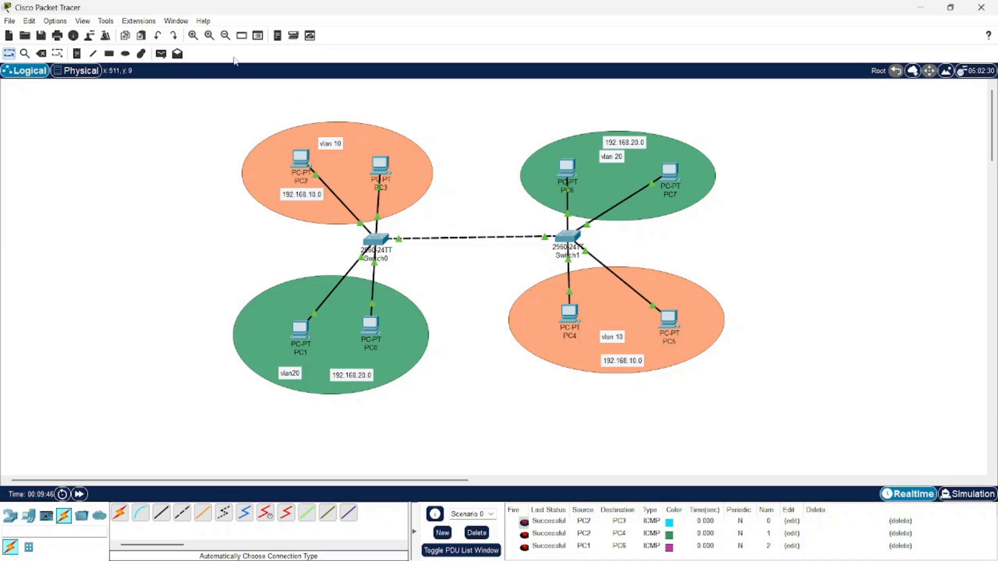
- Test traffic between VLANs by sending simple PDUs from PC1 to PC2 and from PC4 to PC6, checking each status
left_click(161, 53)
left_click(300, 329)
left_click(301, 160)
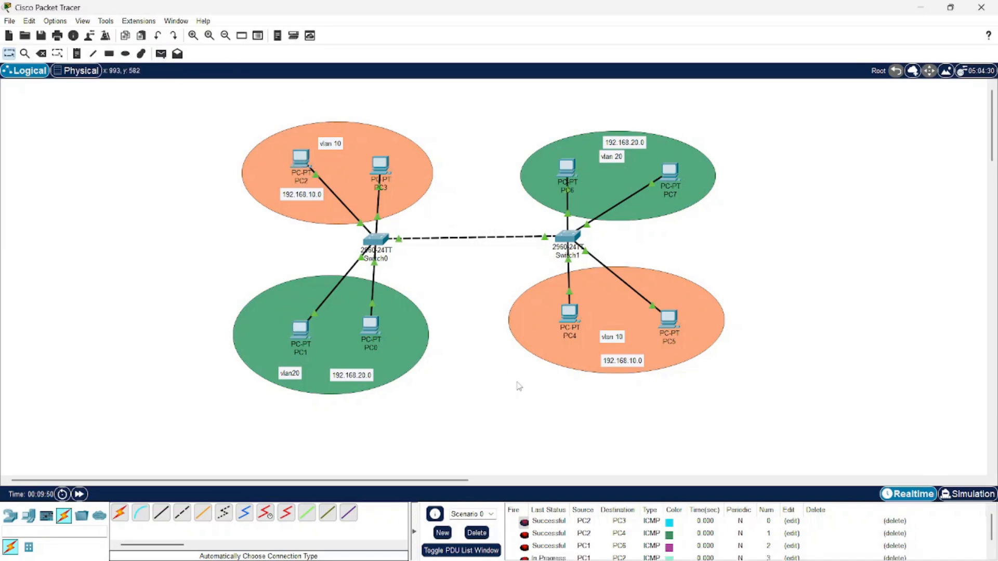
scroll(561, 531, "down", 1)
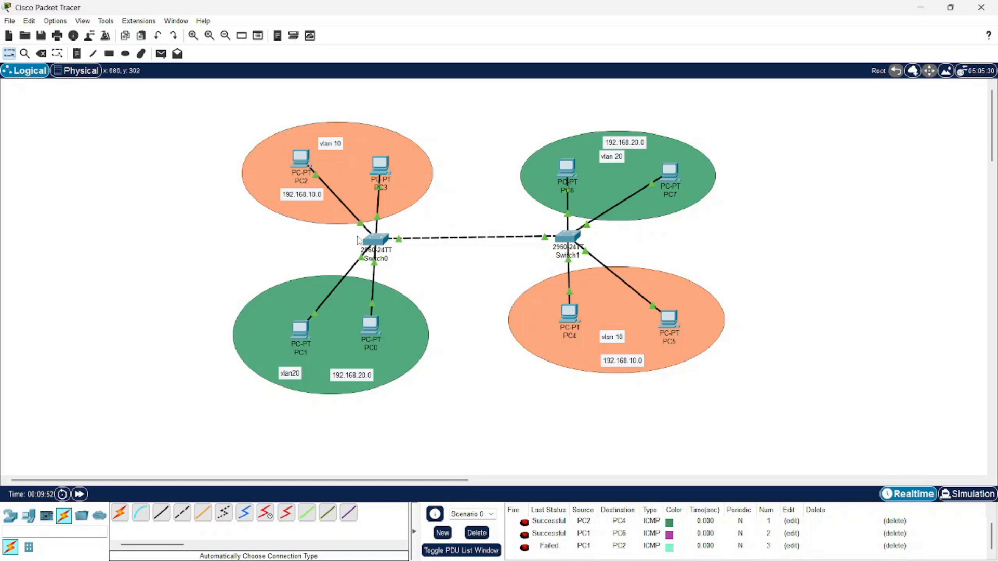
left_click(161, 54)
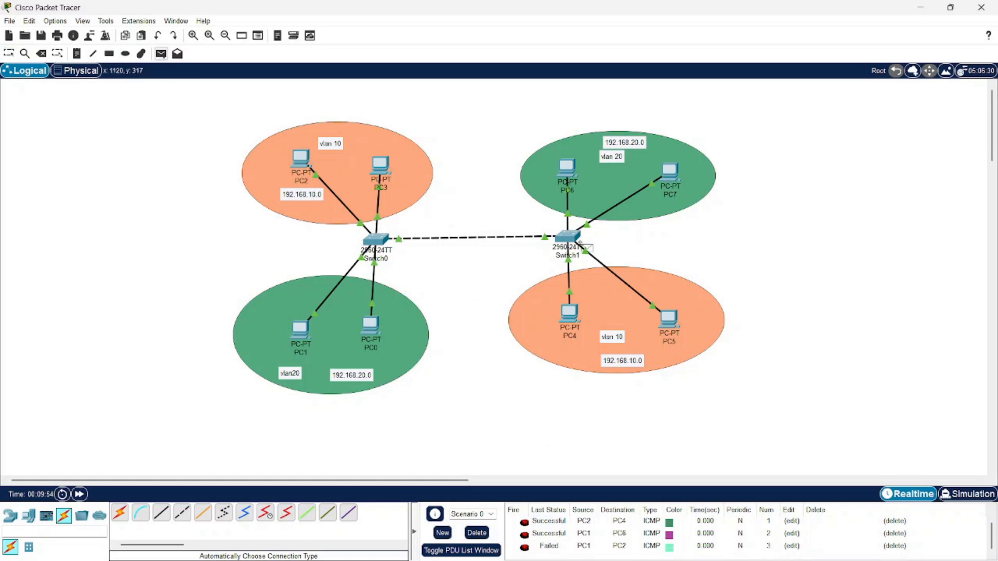
left_click(566, 309)
left_click(571, 170)
scroll(584, 522, "down", 1)
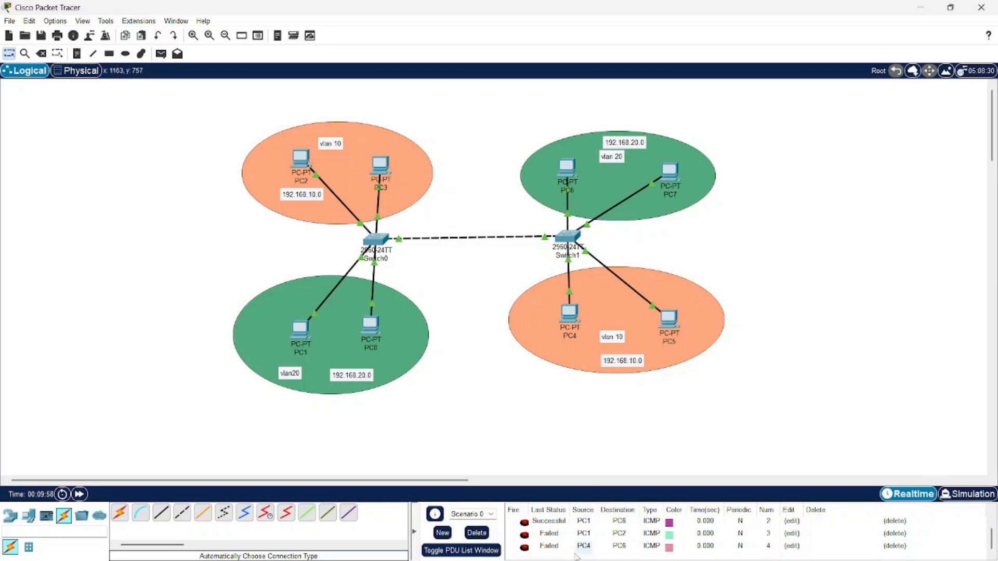
- Delete all five test PDUs from the Scenario 0 list
left_click(890, 522)
left_click(890, 522)
left_click(890, 521)
left_click(890, 522)
left_click(890, 521)
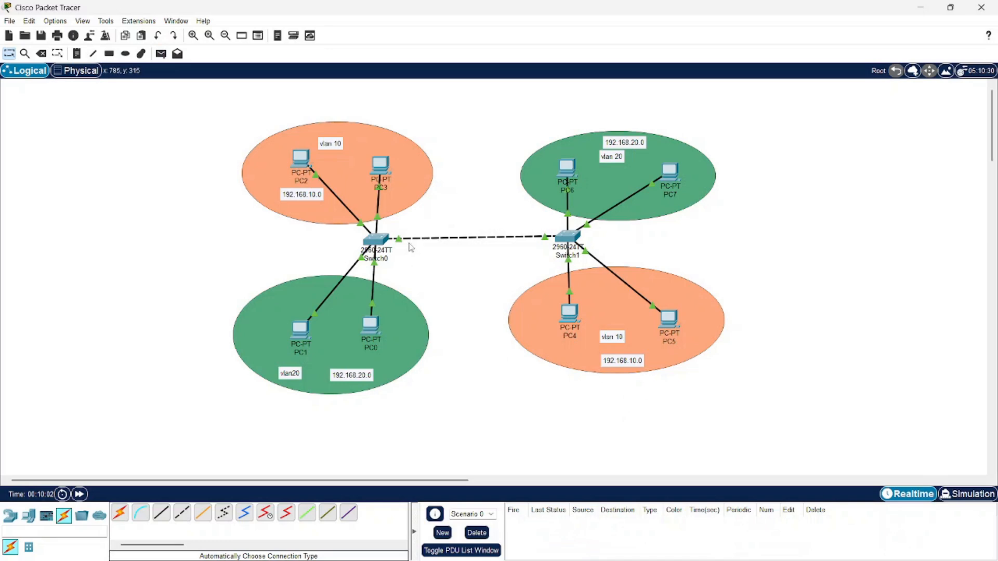